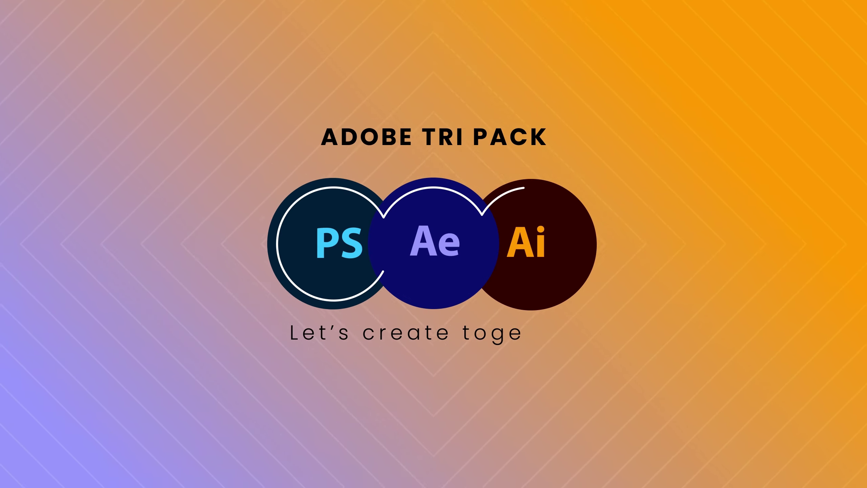
Step: Create a new full-size solid layer coloured dark blue as the background
{"action": "right_click", "coordinate": [198, 331]}
{"action": "mouse_move", "coordinate": [228, 243]}
{"action": "left_click", "coordinate": [314, 262]}
{"action": "left_click", "coordinate": [312, 275]}
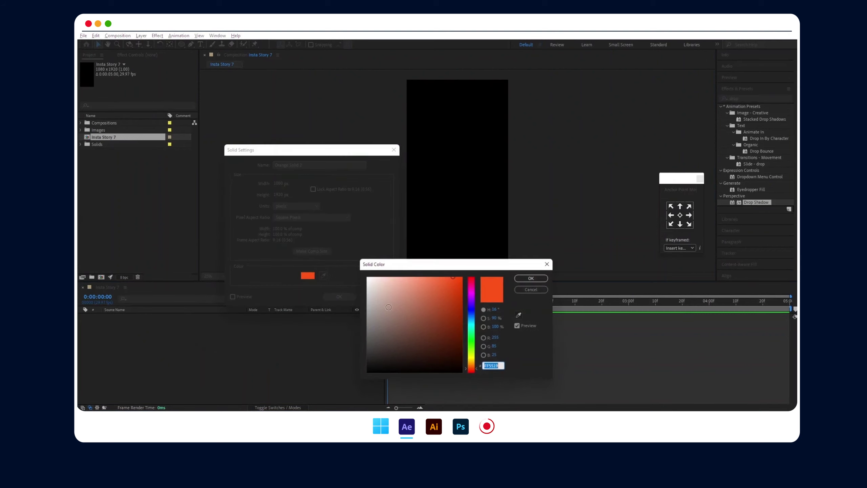
{"action": "mouse_move", "coordinate": [449, 326]}
{"action": "left_mouse_down"}
{"action": "mouse_move", "coordinate": [459, 353]}
{"action": "mouse_move", "coordinate": [393, 361]}
{"action": "left_mouse_up"}
{"action": "left_click", "coordinate": [472, 310]}
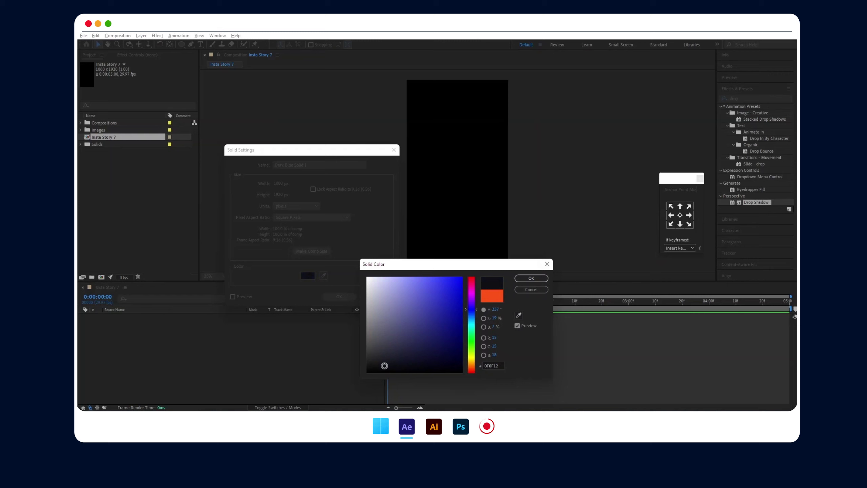
{"action": "left_click", "coordinate": [521, 279]}
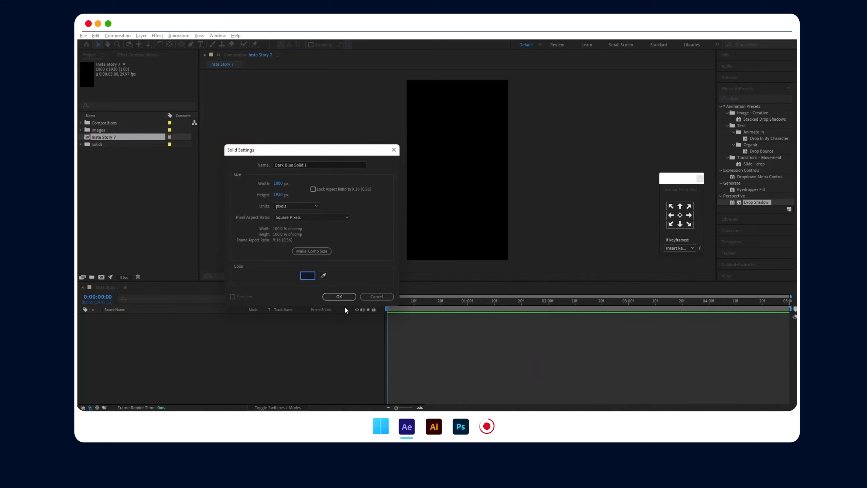
{"action": "left_click", "coordinate": [346, 296]}
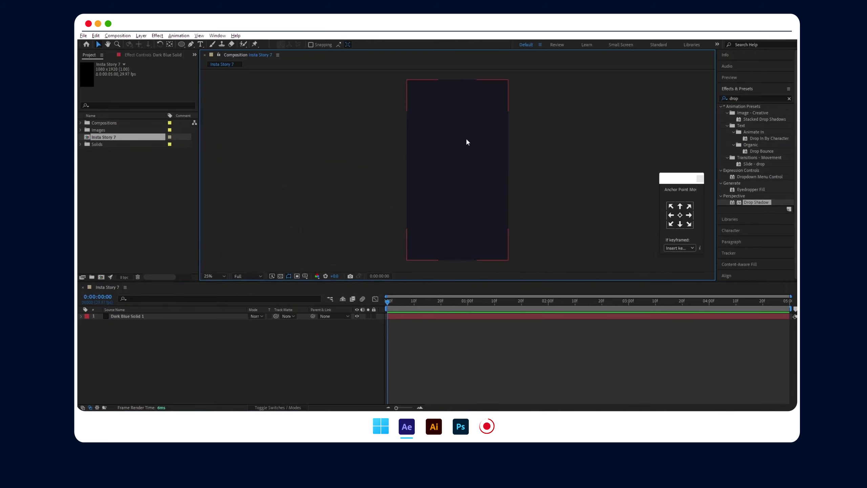
Step: Draw a closed four-corner shape across the canvas top with the Pen tool
{"action": "left_click", "coordinate": [191, 45]}
{"action": "left_click", "coordinate": [403, 77]}
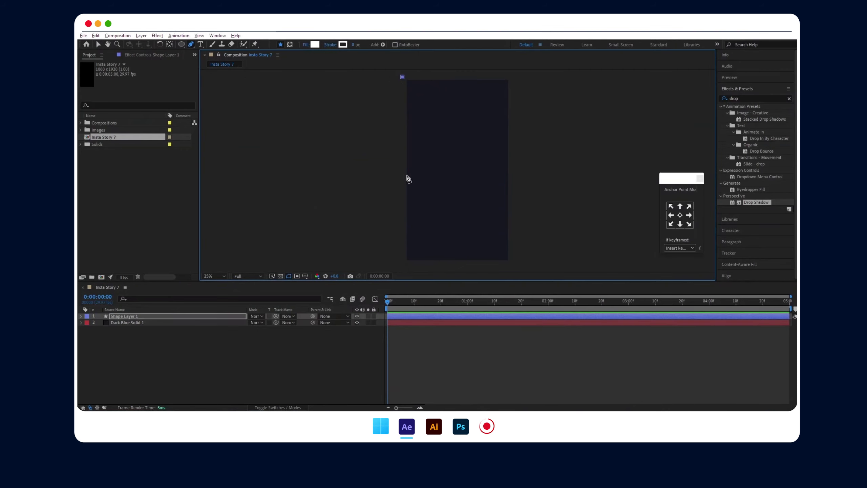
{"action": "left_click", "coordinate": [404, 182]}
{"action": "left_click", "coordinate": [514, 147]}
{"action": "left_click", "coordinate": [512, 76]}
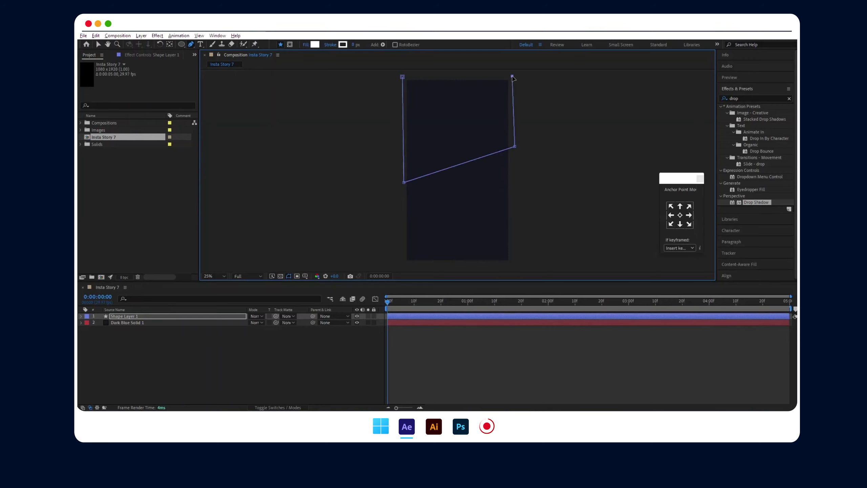
{"action": "left_click", "coordinate": [403, 77]}
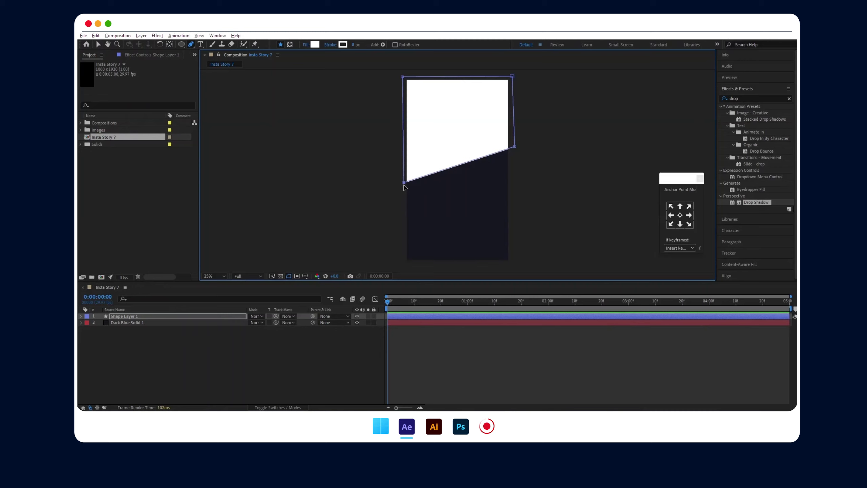
Step: Adjust the shape's corners so the lower edge rises diagonally toward the right
{"action": "left_click_drag", "start_coordinate": [404, 183], "coordinate": [402, 204]}
{"action": "left_click_drag", "start_coordinate": [516, 149], "coordinate": [510, 143]}
{"action": "left_click_drag", "start_coordinate": [512, 76], "coordinate": [511, 78]}
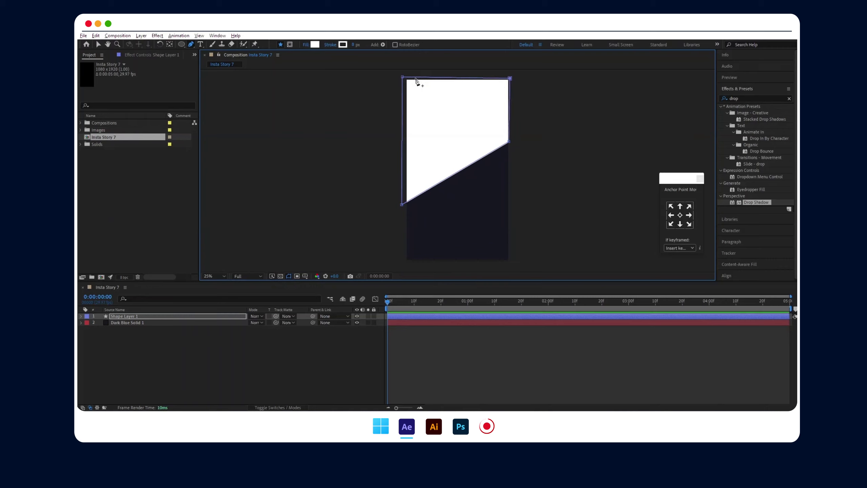
{"action": "left_click_drag", "start_coordinate": [402, 78], "coordinate": [404, 80]}
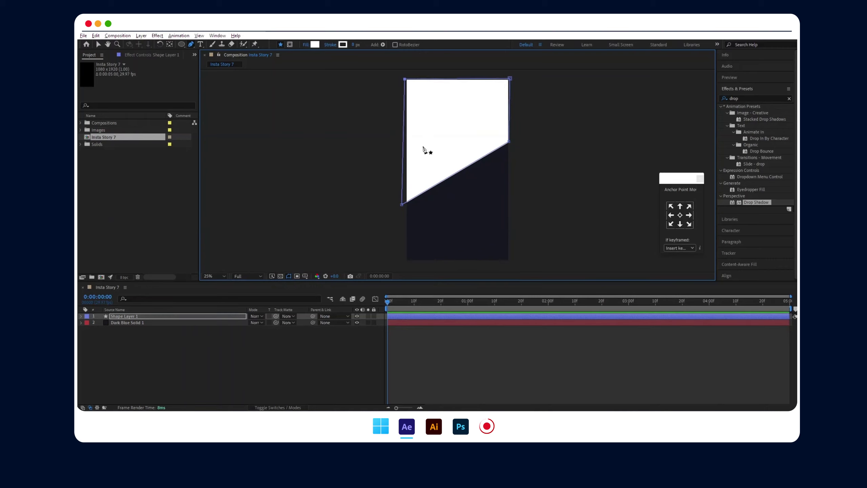
{"action": "key", "text": "period"}
{"action": "left_click_drag", "start_coordinate": [347, 239], "coordinate": [353, 237]}
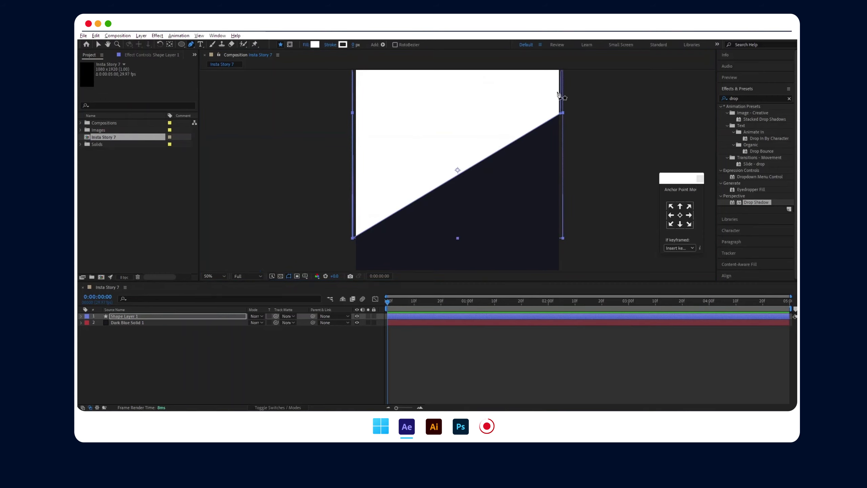
{"action": "left_click_drag", "start_coordinate": [560, 113], "coordinate": [561, 108]}
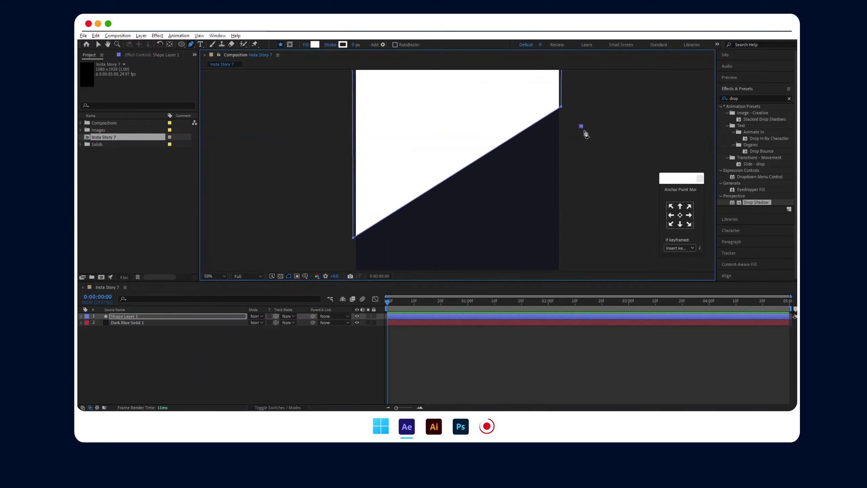
{"action": "key", "text": "comma"}
{"action": "left_click_drag", "start_coordinate": [509, 138], "coordinate": [494, 132]}
{"action": "key", "text": "ctrl+z"}
{"action": "left_click", "coordinate": [98, 44]}
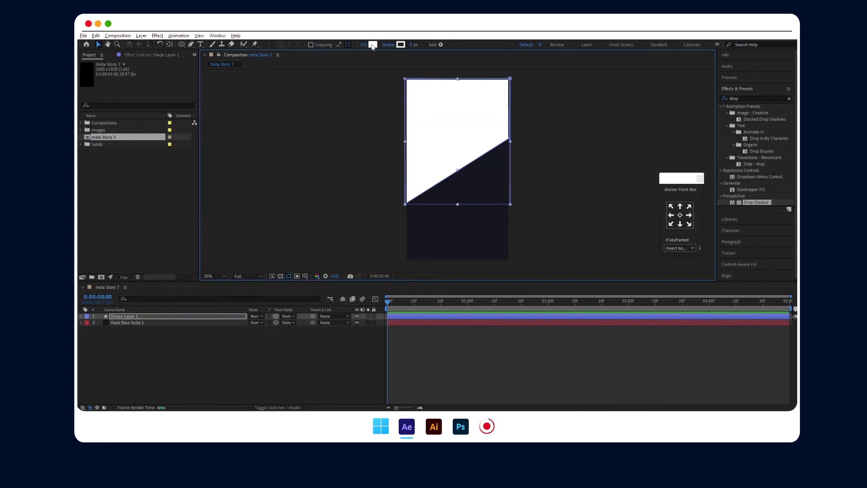
Step: Fill the angled shape with the background's dark blue using the eyedropper
{"action": "left_click", "coordinate": [372, 45]}
{"action": "left_click", "coordinate": [519, 315]}
{"action": "left_click", "coordinate": [461, 227]}
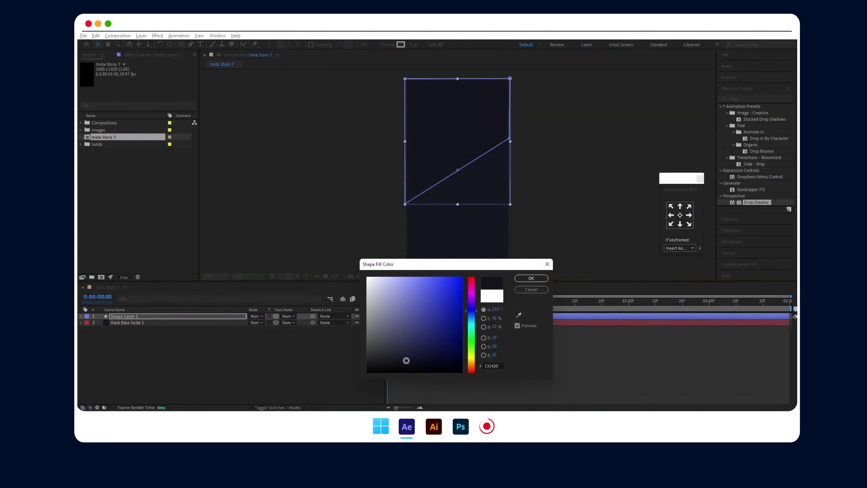
{"action": "left_click", "coordinate": [526, 279]}
{"action": "left_click", "coordinate": [562, 195]}
{"action": "left_click", "coordinate": [461, 151]}
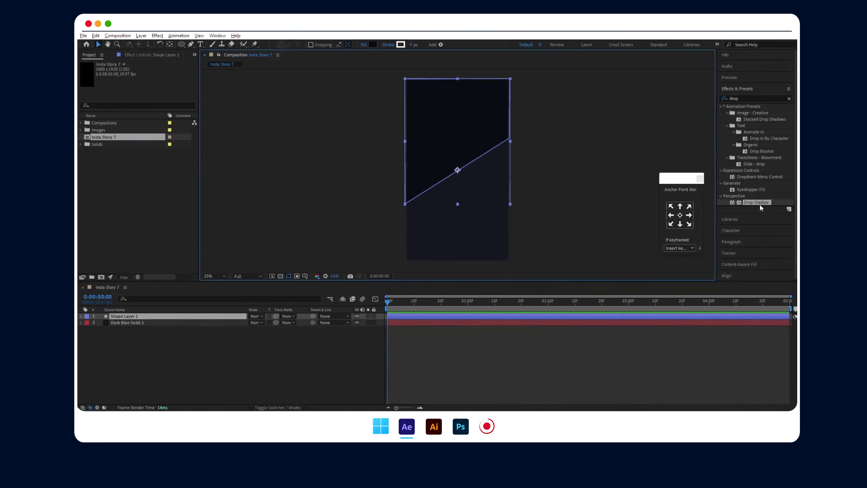
Step: Apply a Drop Shadow to the angled shape with softness 187
{"action": "left_click_drag", "start_coordinate": [761, 205], "coordinate": [451, 148]}
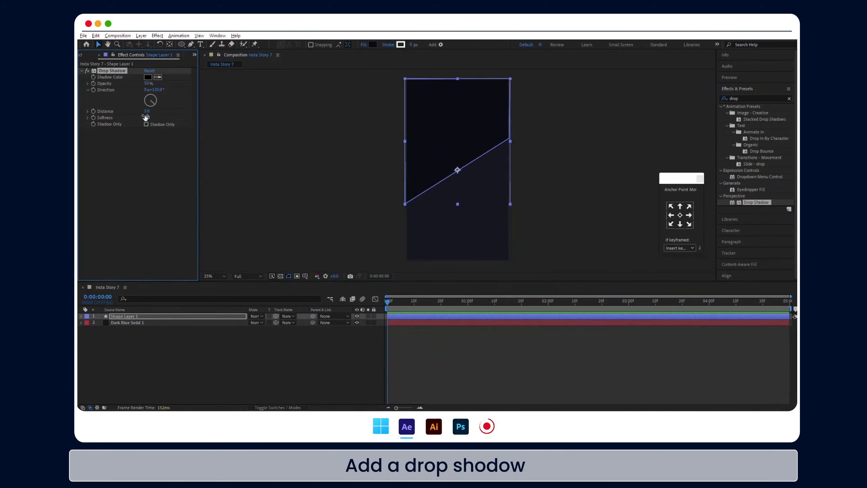
{"action": "left_click_drag", "start_coordinate": [150, 118], "coordinate": [254, 118]}
{"action": "left_click", "coordinate": [312, 142]}
{"action": "left_click", "coordinate": [462, 140]}
{"action": "left_click", "coordinate": [372, 44]}
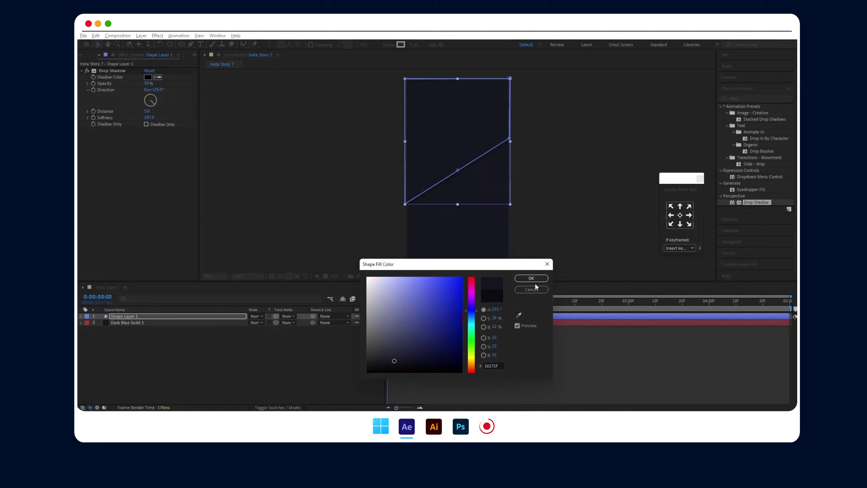
{"action": "left_click", "coordinate": [535, 280]}
{"action": "left_click", "coordinate": [563, 242]}
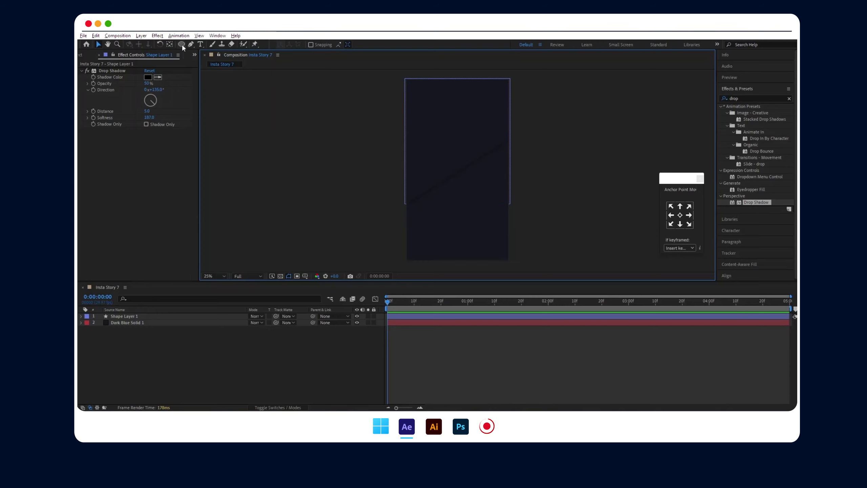
Step: Draw a circle with the Ellipse tool and fill it bright orange
{"action": "left_click_drag", "start_coordinate": [181, 44], "coordinate": [210, 63]}
{"action": "left_click_drag", "start_coordinate": [429, 131], "coordinate": [501, 203]}
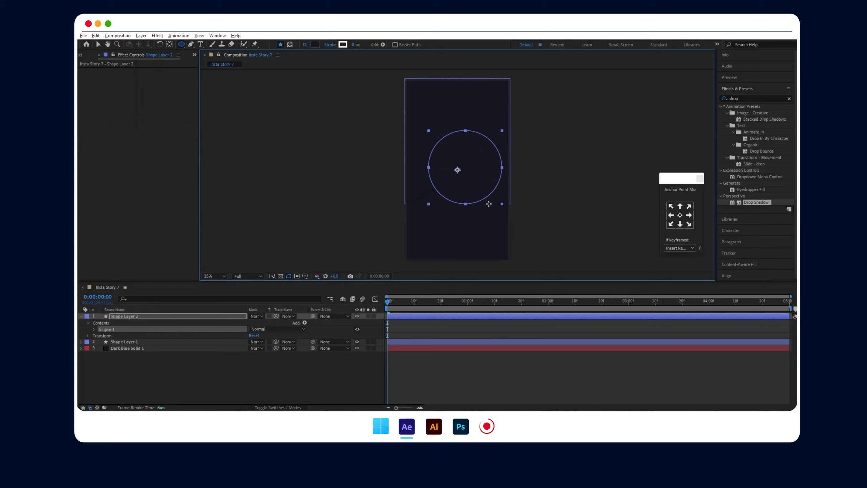
{"action": "left_click", "coordinate": [315, 45]}
{"action": "left_click", "coordinate": [476, 352]}
{"action": "left_click", "coordinate": [477, 365]}
{"action": "left_click_drag", "start_coordinate": [453, 314], "coordinate": [454, 276]}
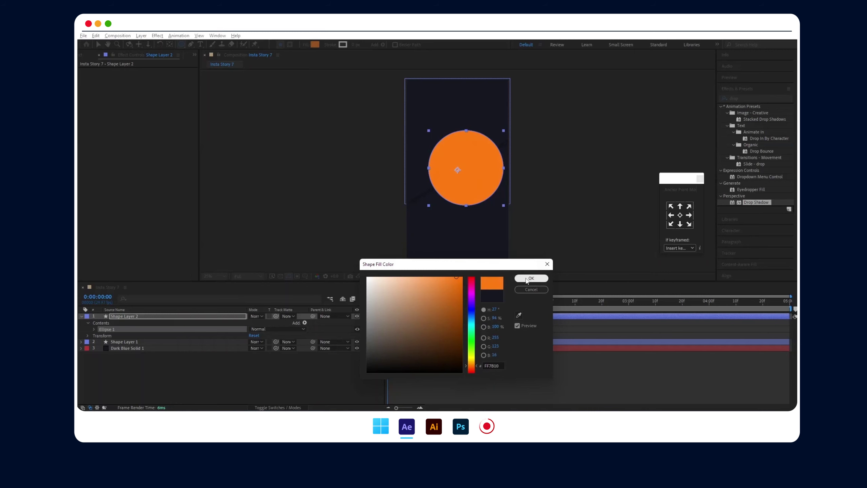
{"action": "left_click", "coordinate": [531, 279]}
Step: Centre the circle horizontally and vertically and move its layer below Shape Layer 1
{"action": "left_click", "coordinate": [727, 275]}
{"action": "left_click", "coordinate": [737, 175]}
{"action": "left_click", "coordinate": [776, 175]}
{"action": "left_click", "coordinate": [98, 45]}
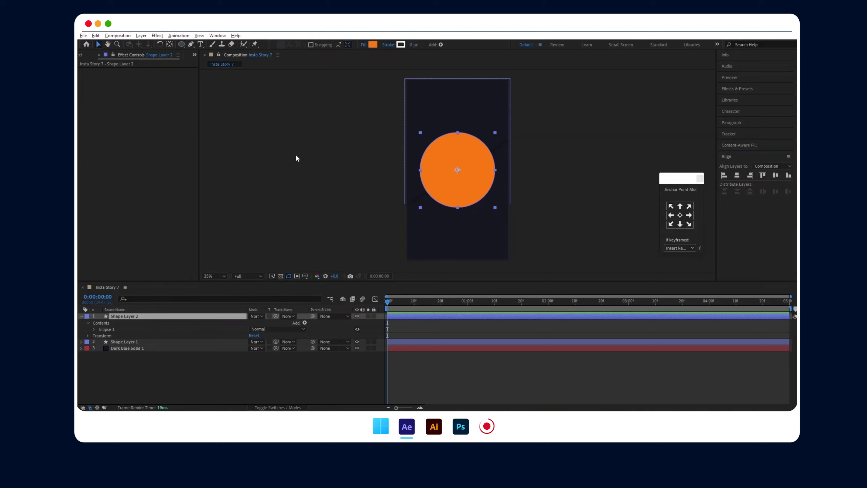
{"action": "key", "text": "ctrl+bracketleft"}
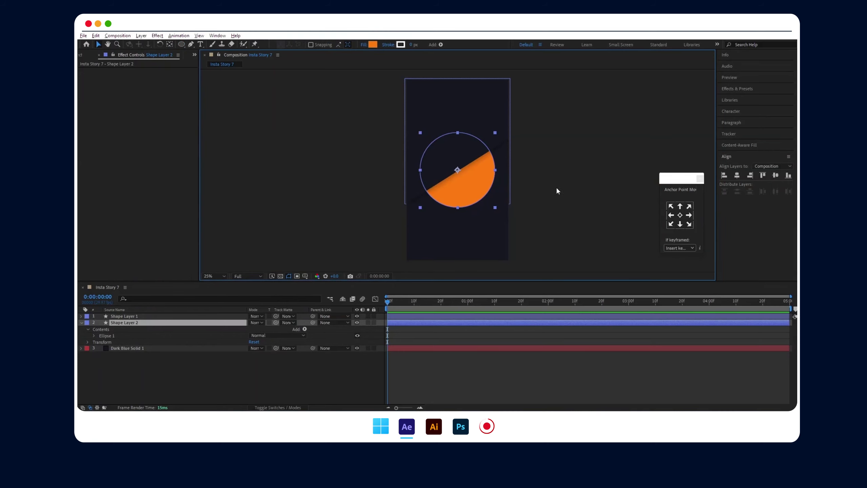
{"action": "left_click", "coordinate": [557, 190]}
{"action": "left_click", "coordinate": [483, 178]}
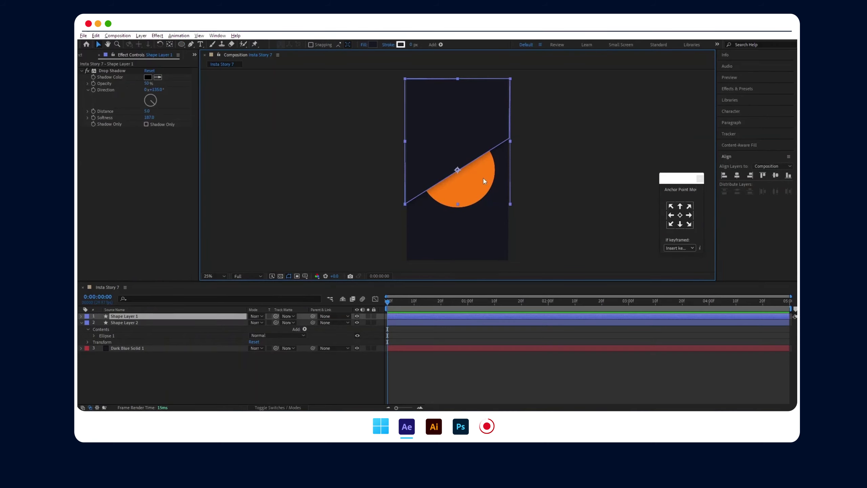
{"action": "left_click", "coordinate": [82, 323]}
{"action": "left_click", "coordinate": [115, 323]}
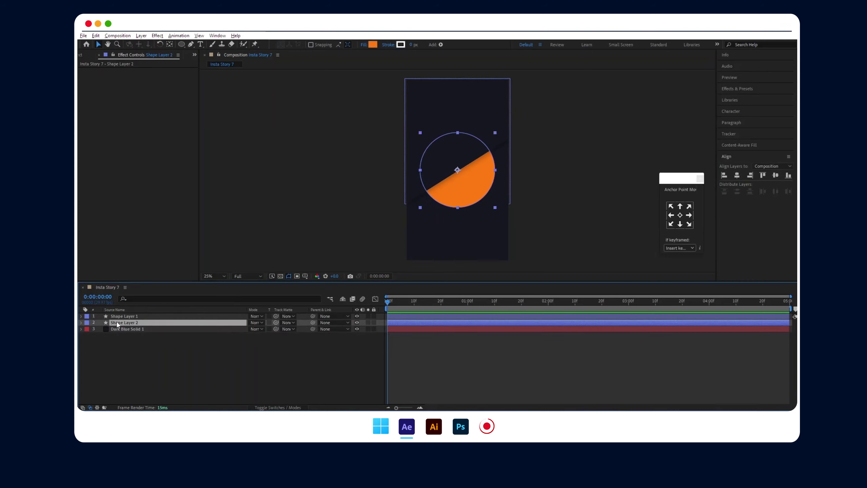
Step: Duplicate the orange circle, move the copy to the top, and remove its fill
{"action": "key", "text": "ctrl+d"}
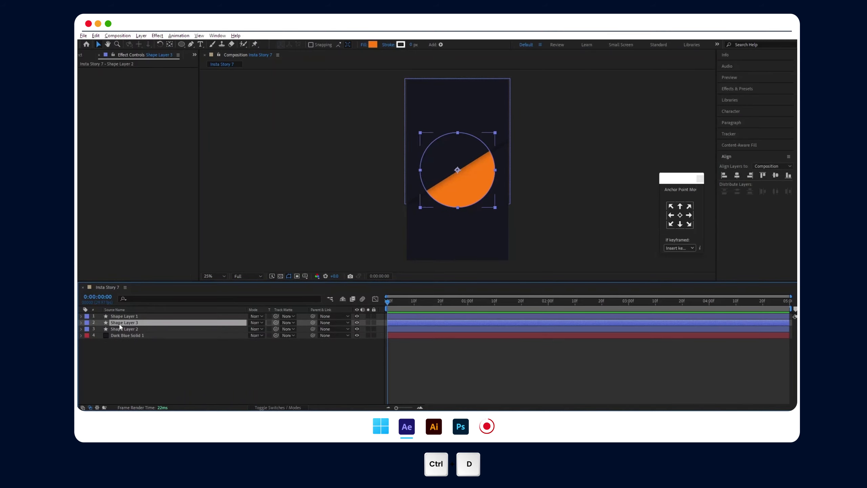
{"action": "left_click_drag", "start_coordinate": [130, 323], "coordinate": [131, 314]}
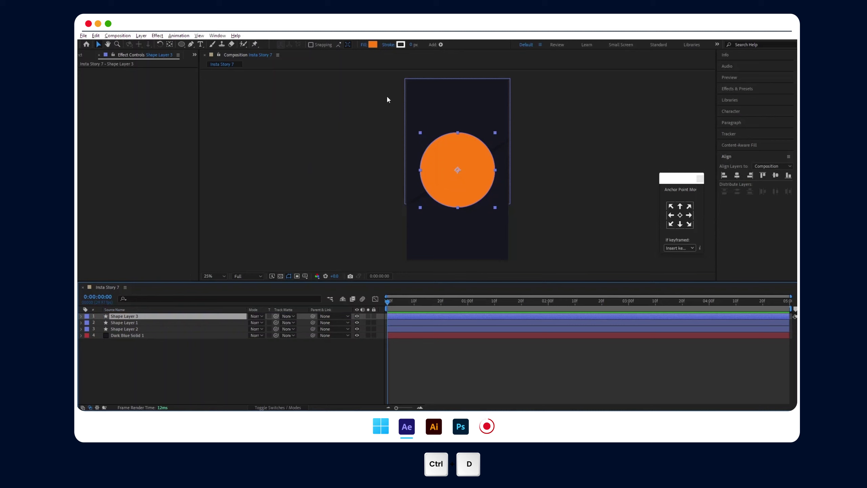
{"action": "left_click", "coordinate": [374, 46]}
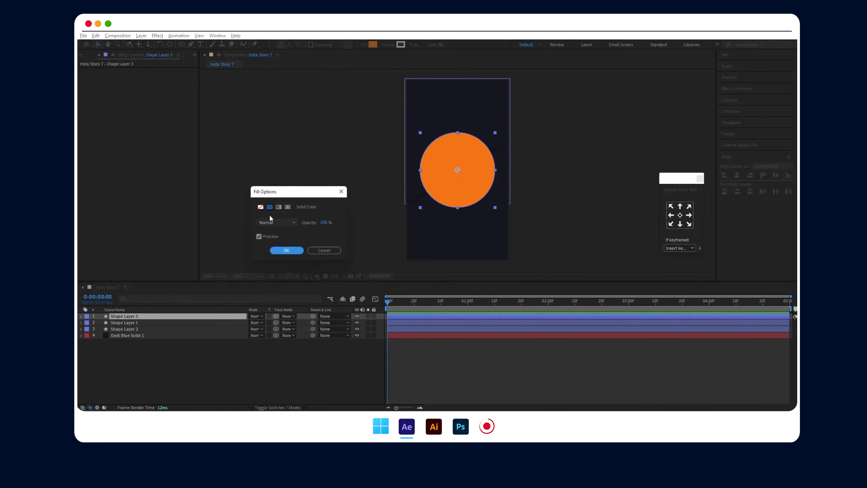
{"action": "left_click", "coordinate": [261, 207]}
{"action": "left_click", "coordinate": [286, 250]}
Step: Give the copy a thick outline stroke in the circle's sampled orange
{"action": "left_click", "coordinate": [412, 44]}
{"action": "type", "text": "22"}
{"action": "key", "text": "Return"}
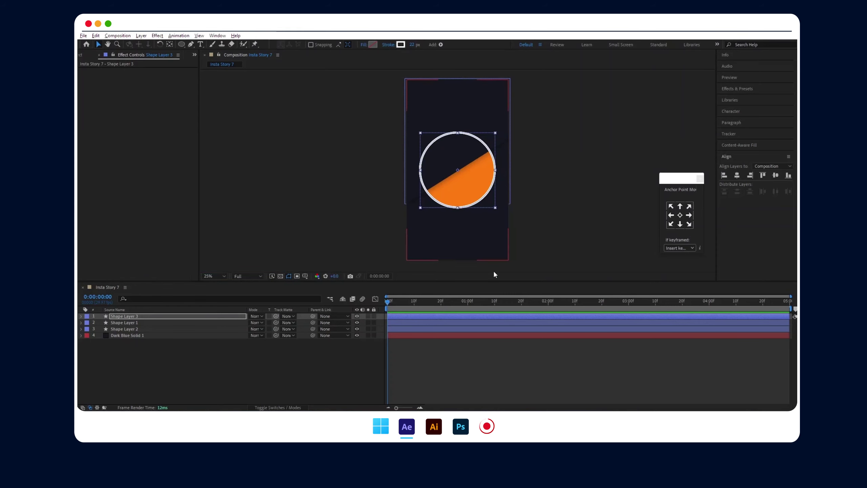
{"action": "left_click", "coordinate": [400, 45]}
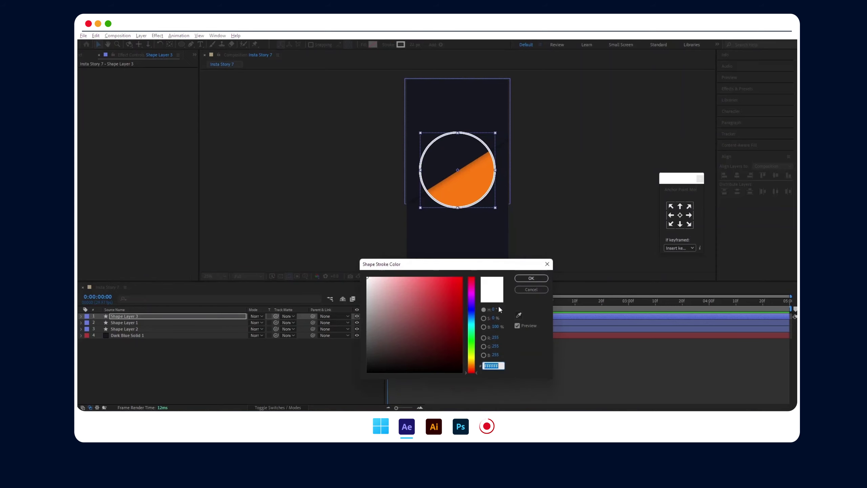
{"action": "left_click", "coordinate": [518, 313]}
{"action": "left_click", "coordinate": [467, 185]}
{"action": "left_click", "coordinate": [531, 278]}
{"action": "left_click_drag", "start_coordinate": [415, 45], "coordinate": [409, 45]}
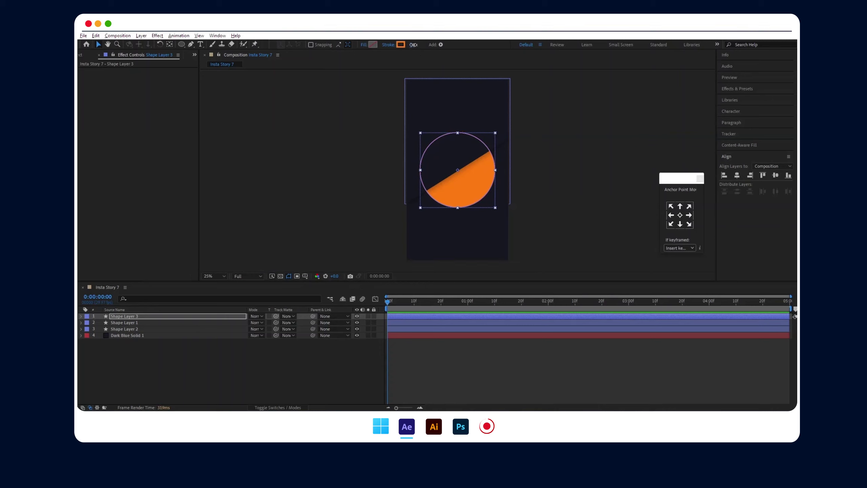
{"action": "left_click", "coordinate": [550, 130]}
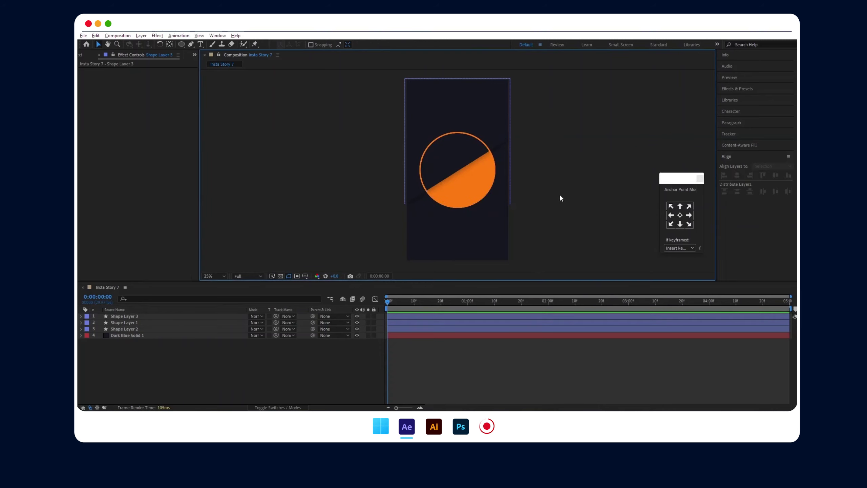
Step: Duplicate Shape Layer 2, move the copy to the top, and scale it to 77%
{"action": "left_click", "coordinate": [462, 184]}
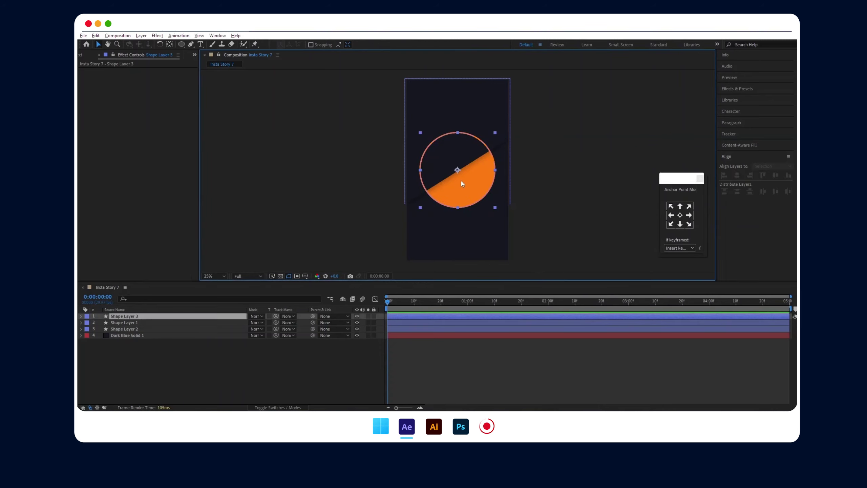
{"action": "left_click", "coordinate": [143, 329]}
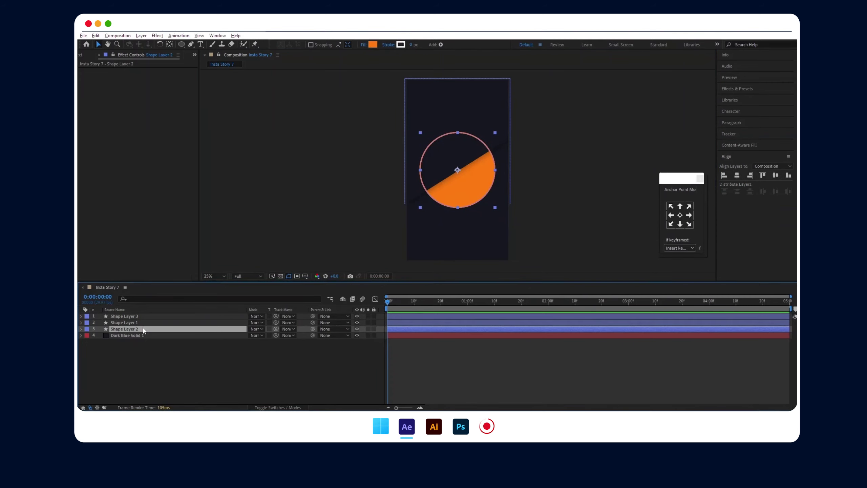
{"action": "left_click", "coordinate": [142, 323]}
{"action": "left_click", "coordinate": [143, 328]}
{"action": "key", "text": "ctrl+d"}
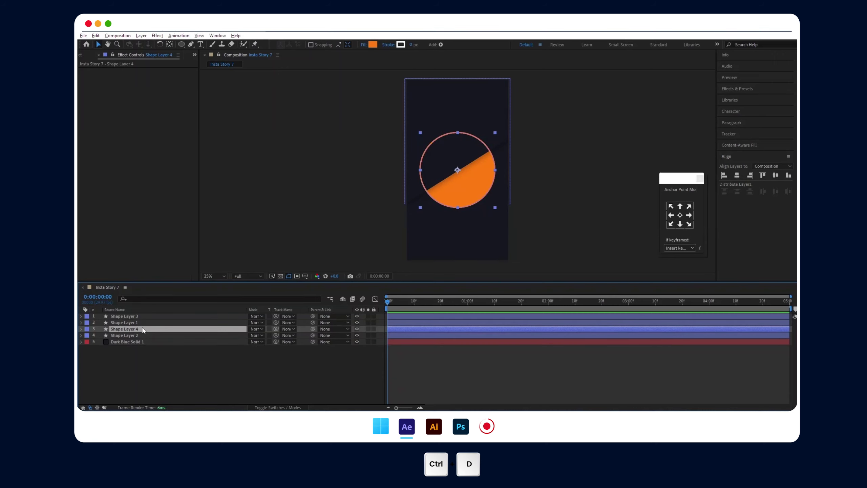
{"action": "key", "text": "ctrl+shift+bracketright"}
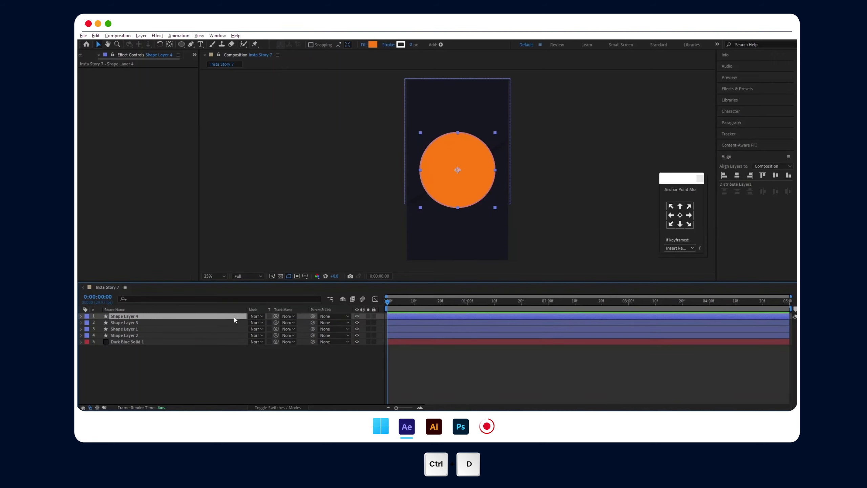
{"action": "key", "text": "s"}
{"action": "left_click_drag", "start_coordinate": [272, 326], "coordinate": [249, 323]}
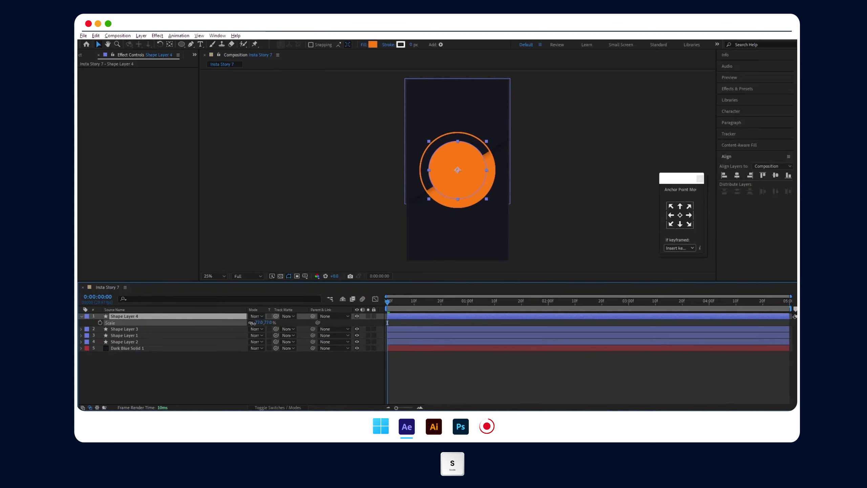
{"action": "left_click", "coordinate": [513, 196]}
{"action": "left_click", "coordinate": [201, 44]}
Step: Type the title 'black friday' and set its font to Poppins Bold
{"action": "left_click", "coordinate": [426, 101]}
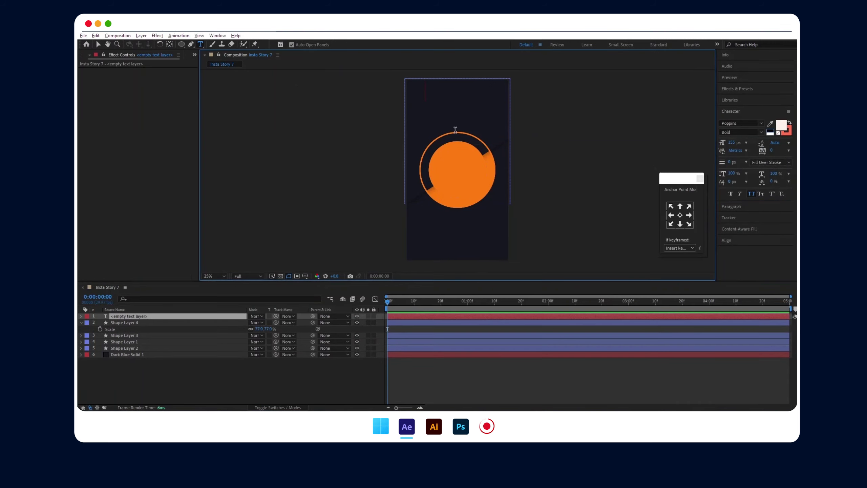
{"action": "type", "text": "blac"}
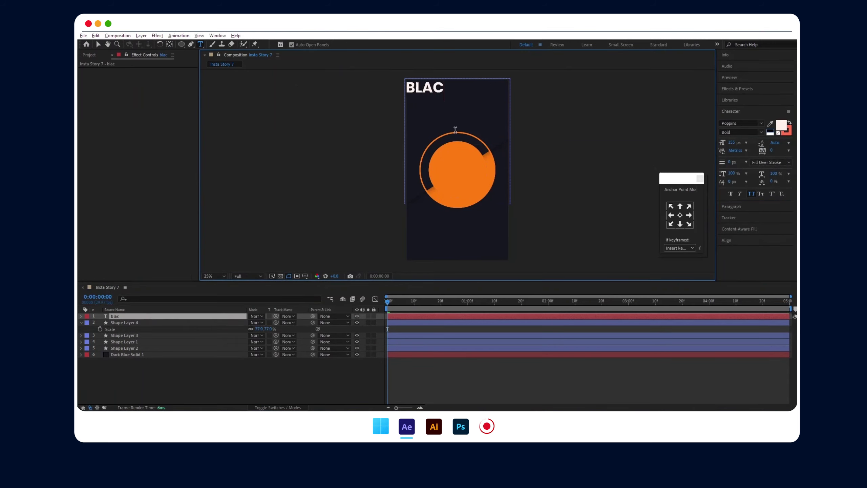
{"action": "type", "text": "k friday"}
{"action": "key", "text": "ctrl+a"}
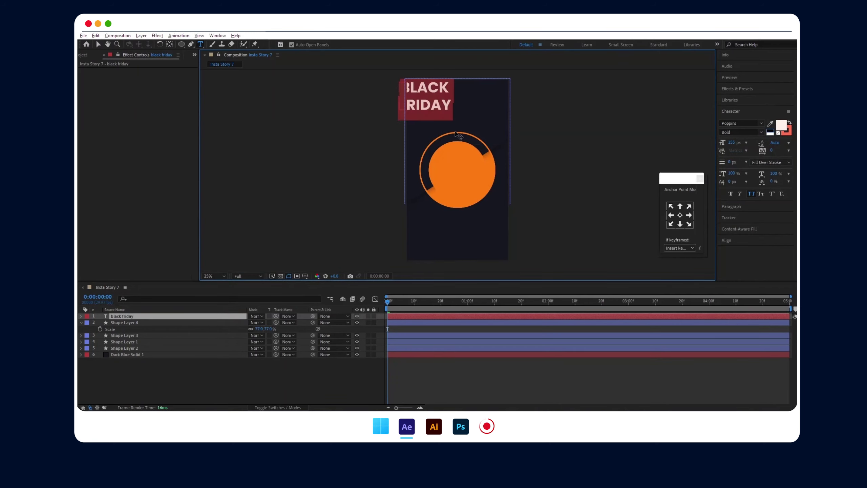
{"action": "left_click", "coordinate": [751, 122]}
{"action": "type", "text": "beb"}
{"action": "left_click", "coordinate": [747, 150]}
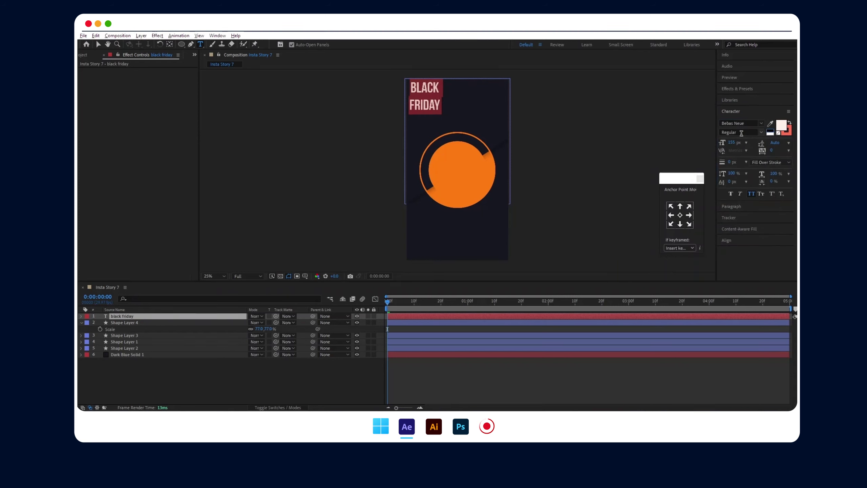
{"action": "left_click_drag", "start_coordinate": [731, 142], "coordinate": [779, 140]}
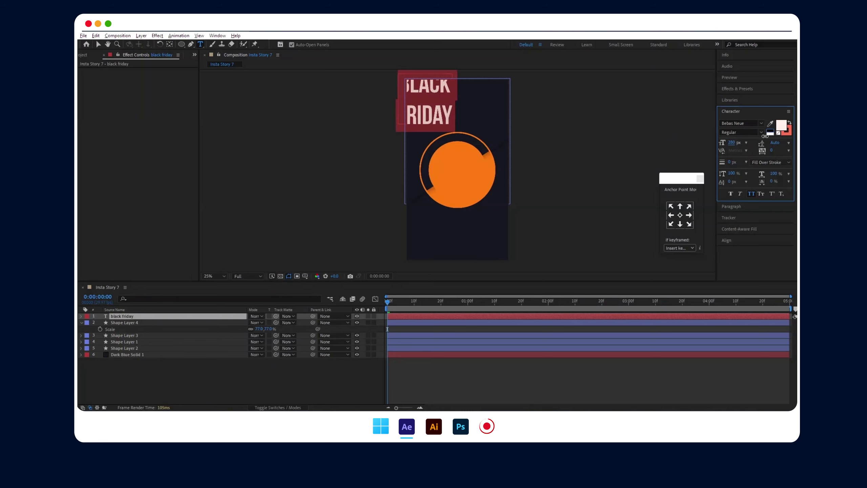
{"action": "left_click", "coordinate": [741, 123]}
{"action": "type", "text": "popp"}
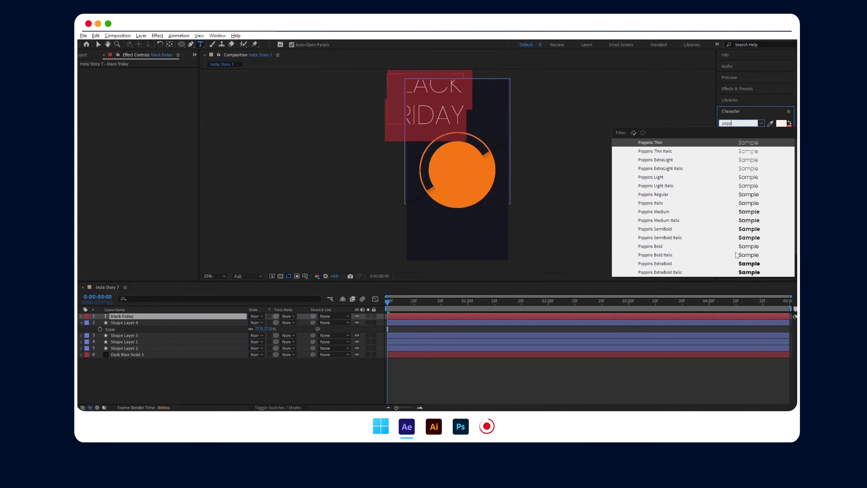
{"action": "left_click", "coordinate": [747, 246]}
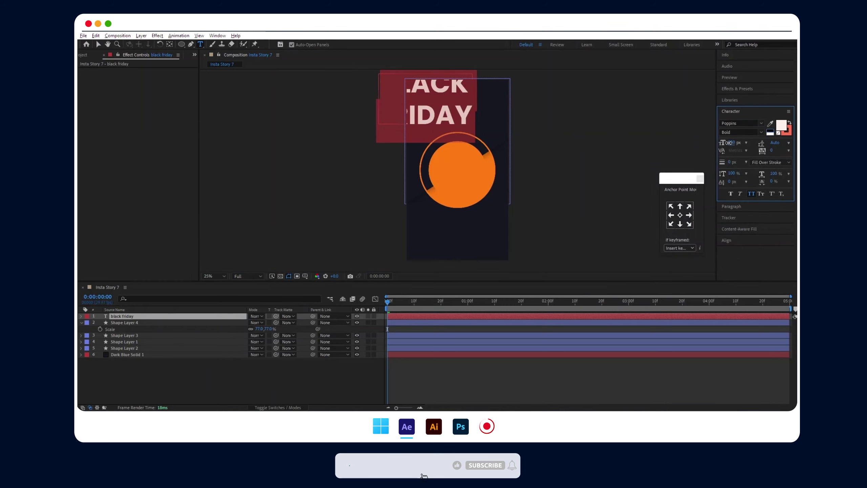
{"action": "left_click_drag", "start_coordinate": [730, 143], "coordinate": [718, 143]}
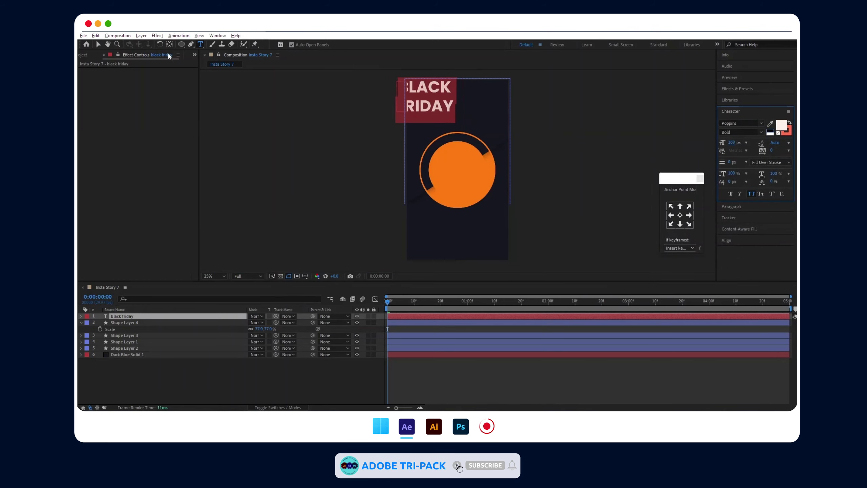
Step: Centre the title horizontally, nudge it down, and set its size to 190 px
{"action": "left_click", "coordinate": [98, 45]}
{"action": "left_click", "coordinate": [727, 240]}
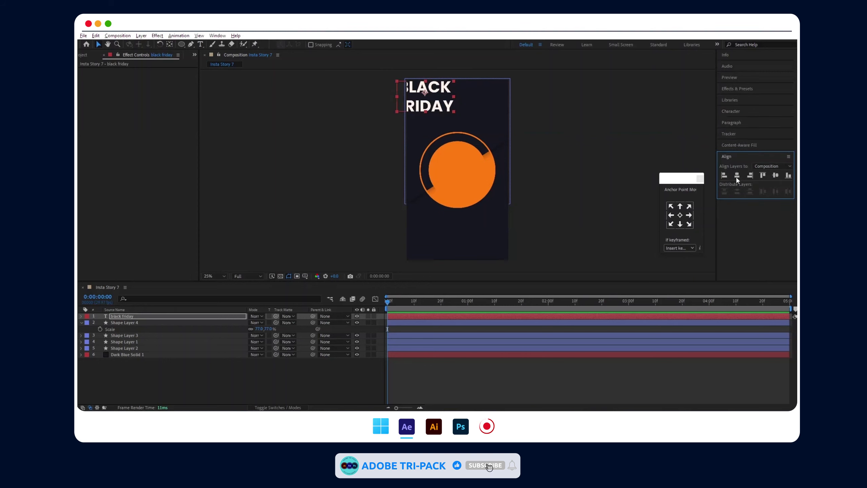
{"action": "left_click", "coordinate": [738, 175]}
{"action": "left_click", "coordinate": [470, 106]}
{"action": "left_click_drag", "start_coordinate": [469, 107], "coordinate": [469, 118]}
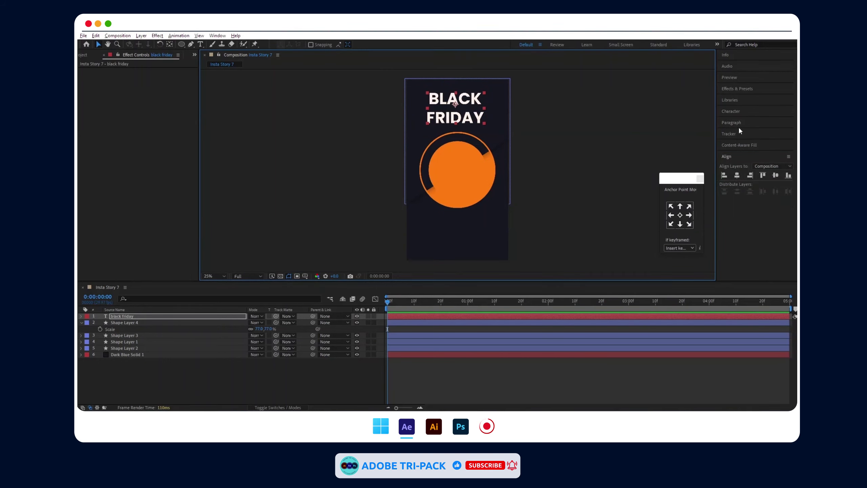
{"action": "left_click", "coordinate": [732, 111]}
{"action": "mouse_move", "coordinate": [732, 142]}
{"action": "left_mouse_down"}
{"action": "mouse_move", "coordinate": [747, 139]}
{"action": "mouse_move", "coordinate": [738, 140]}
{"action": "left_mouse_up"}
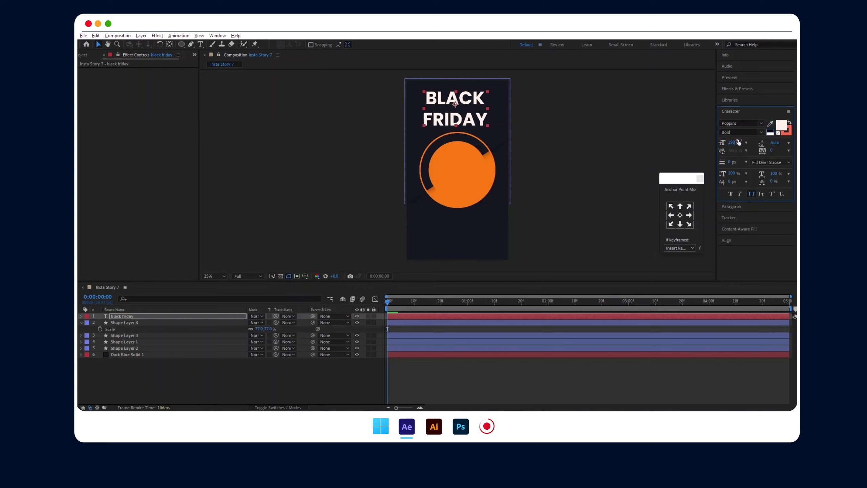
{"action": "left_click", "coordinate": [268, 62]}
Step: Add a '50%' text layer on the orange circle
{"action": "left_click", "coordinate": [200, 44]}
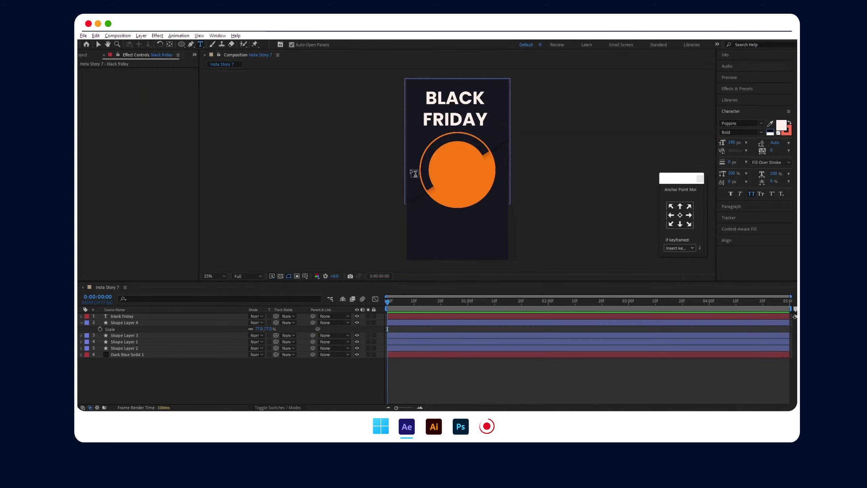
{"action": "left_click", "coordinate": [447, 171]}
{"action": "type", "text": "50&"}
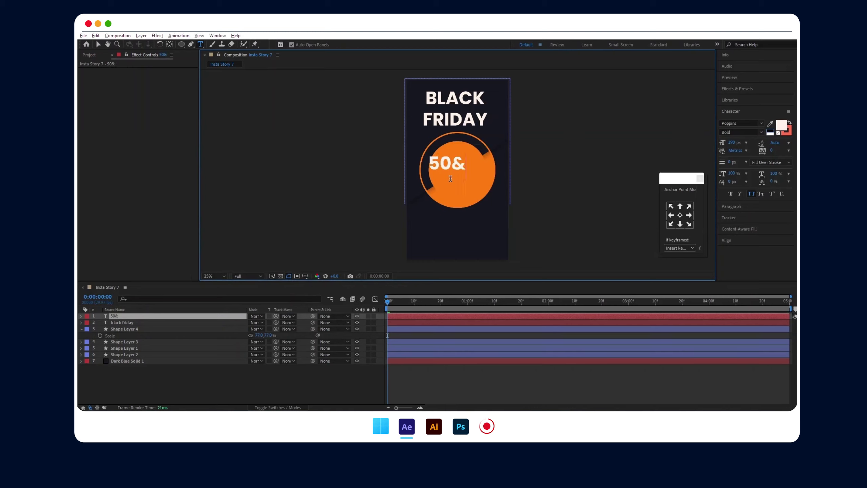
{"action": "key", "text": "BackSpace"}
{"action": "type", "text": "%"}
{"action": "key", "text": "ctrl+a"}
Step: Set the 50% text to the Pussycat Snickers font at 401 px
{"action": "left_click", "coordinate": [762, 123]}
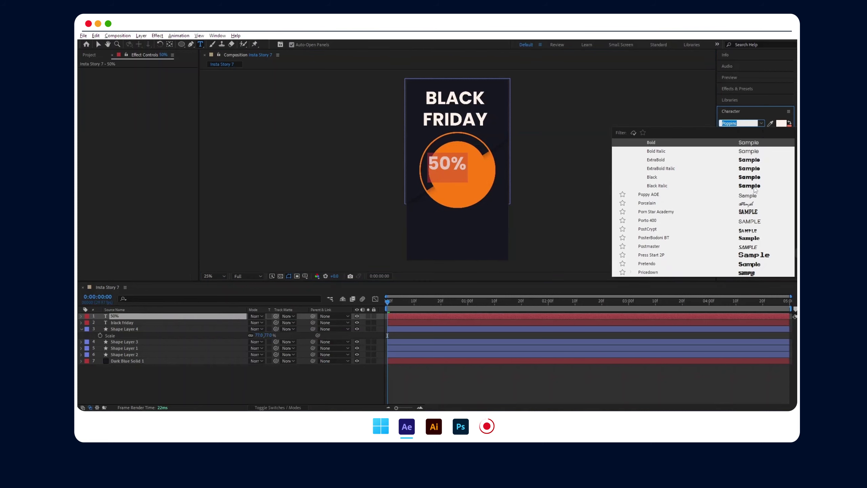
{"action": "left_click", "coordinate": [755, 212]}
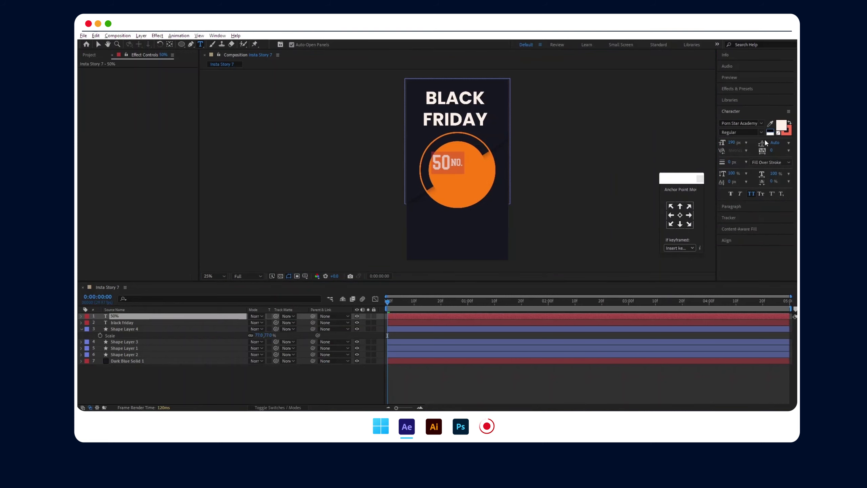
{"action": "left_click", "coordinate": [763, 125]}
{"action": "scroll", "coordinate": [757, 219], "scroll_direction": "down", "scroll_amount": 1}
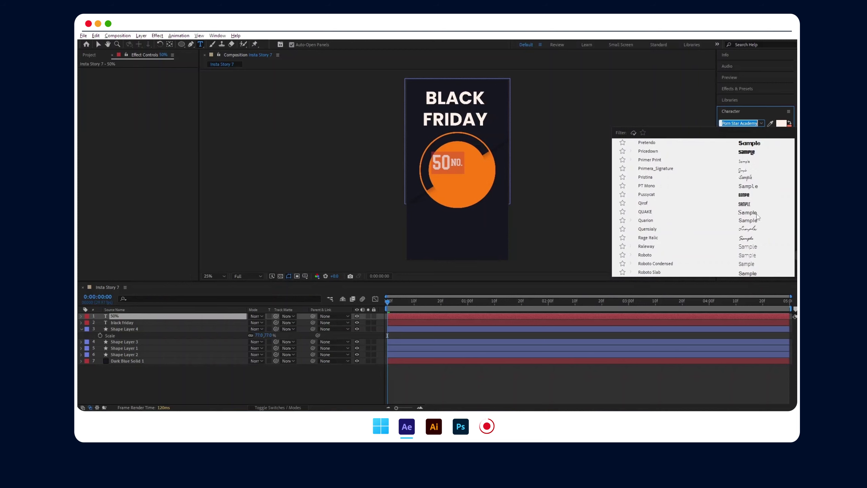
{"action": "left_click", "coordinate": [755, 195]}
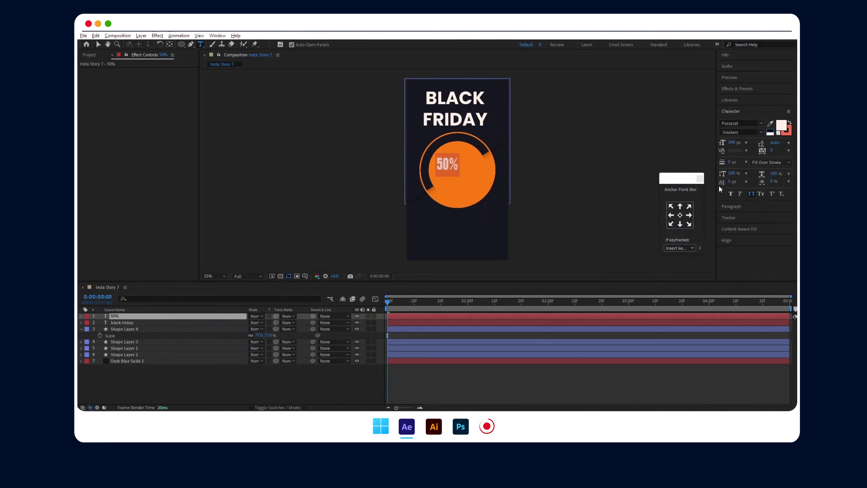
{"action": "left_click_drag", "start_coordinate": [731, 143], "coordinate": [766, 143]}
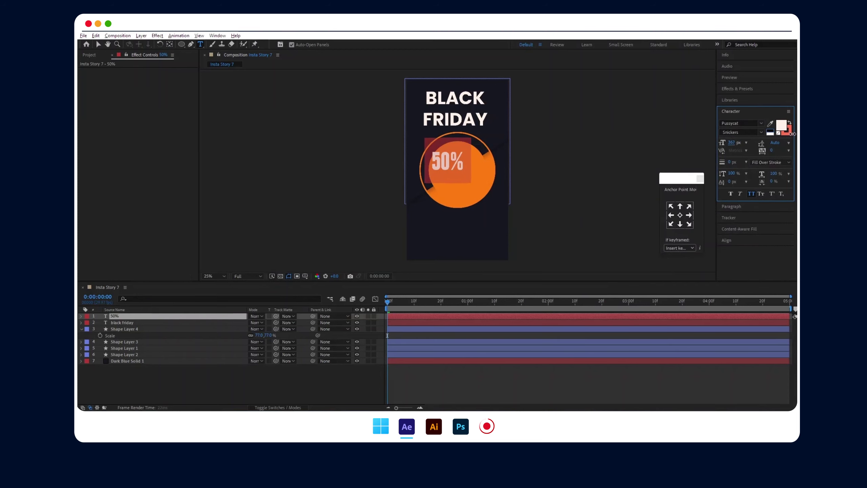
{"action": "left_click", "coordinate": [99, 44]}
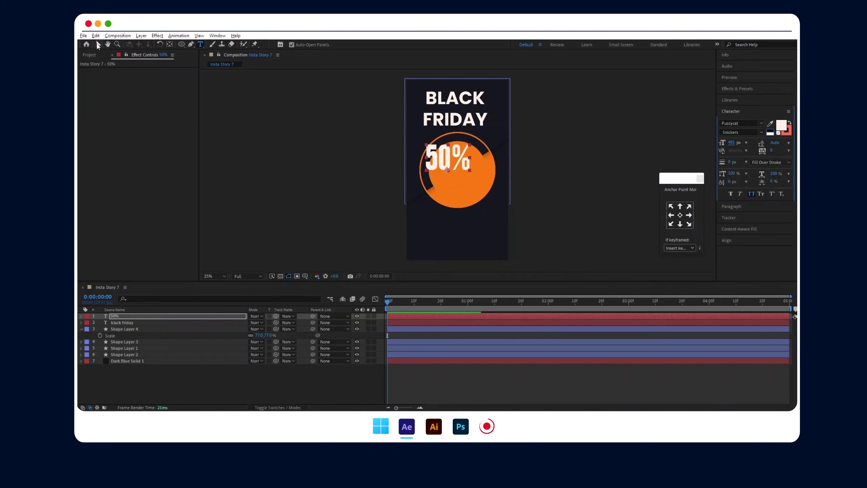
{"action": "left_click", "coordinate": [461, 169]}
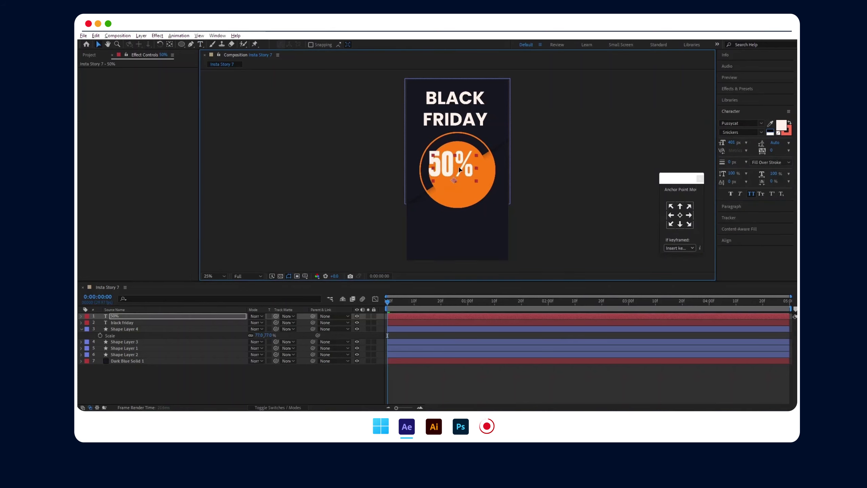
{"action": "left_click", "coordinate": [456, 146]}
Step: Apply a Drop Shadow with softness 90 to the inner orange circle
{"action": "left_click", "coordinate": [747, 89]}
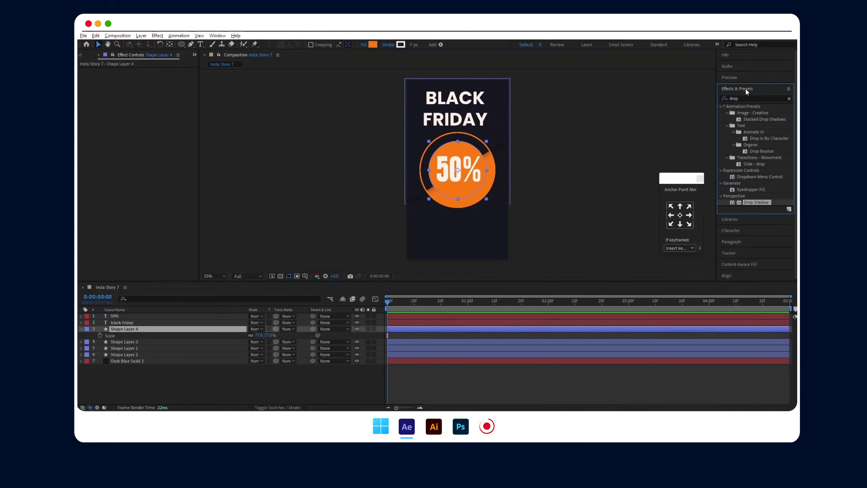
{"action": "mouse_move", "coordinate": [586, 202]}
{"action": "left_mouse_down"}
{"action": "mouse_move", "coordinate": [475, 197]}
{"action": "mouse_move", "coordinate": [463, 205]}
{"action": "left_mouse_up"}
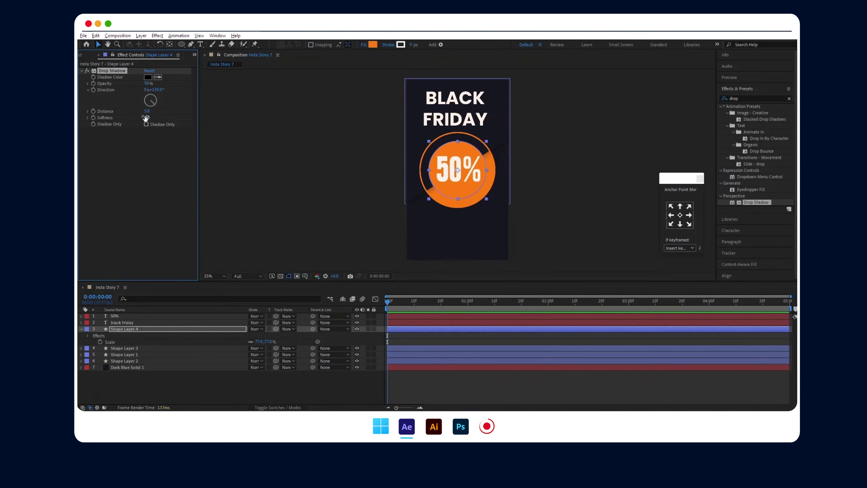
{"action": "left_click_drag", "start_coordinate": [162, 118], "coordinate": [198, 119]}
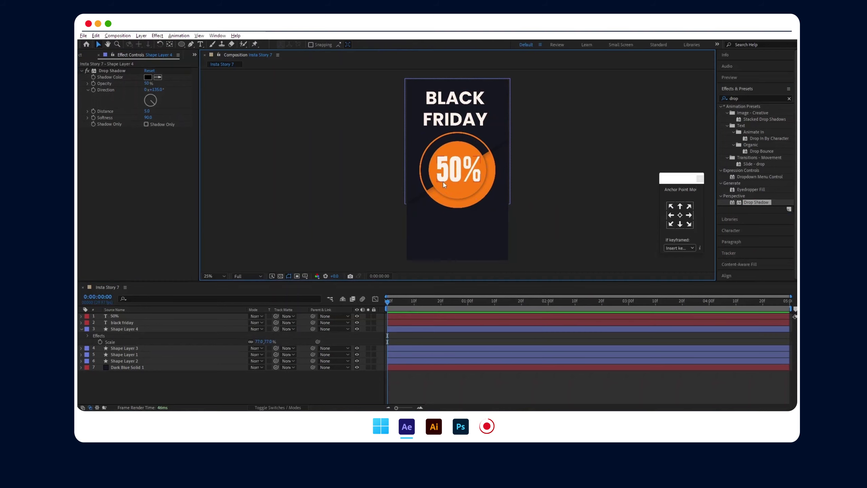
Step: Select the 50% text layer and show its Character settings
{"action": "left_click", "coordinate": [468, 177]}
{"action": "key", "text": "period"}
{"action": "left_click", "coordinate": [599, 176]}
{"action": "left_click", "coordinate": [463, 181]}
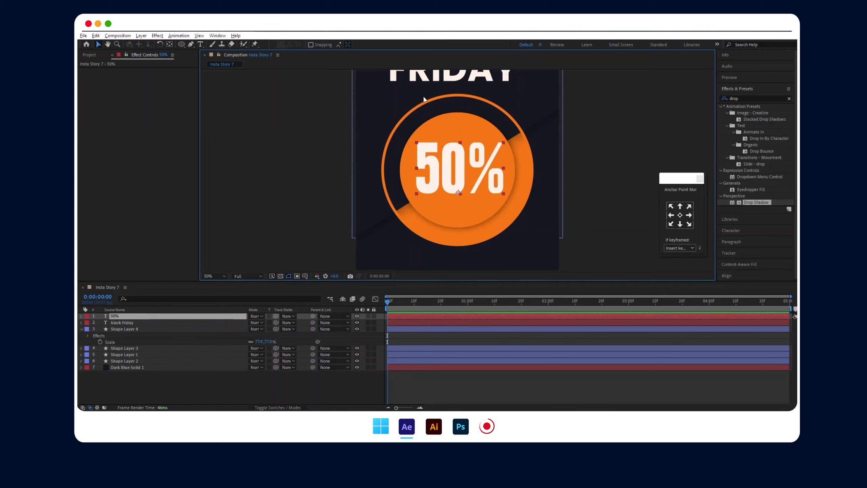
{"action": "left_click", "coordinate": [745, 88]}
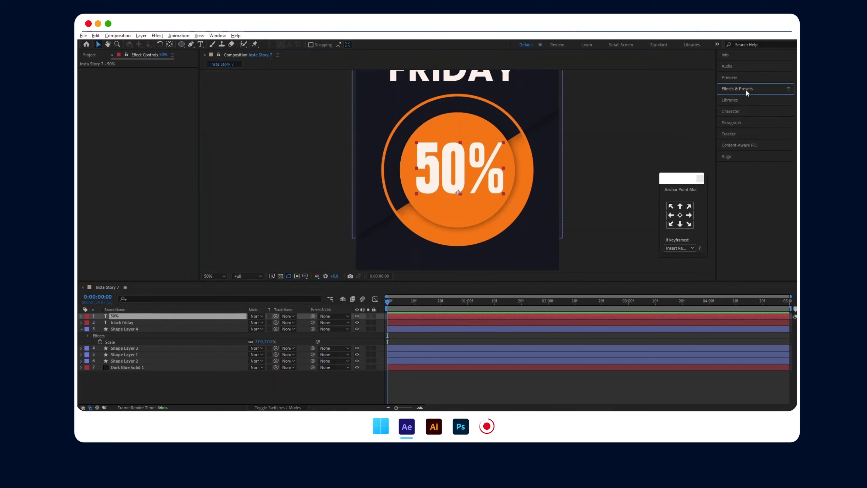
{"action": "left_click", "coordinate": [733, 124]}
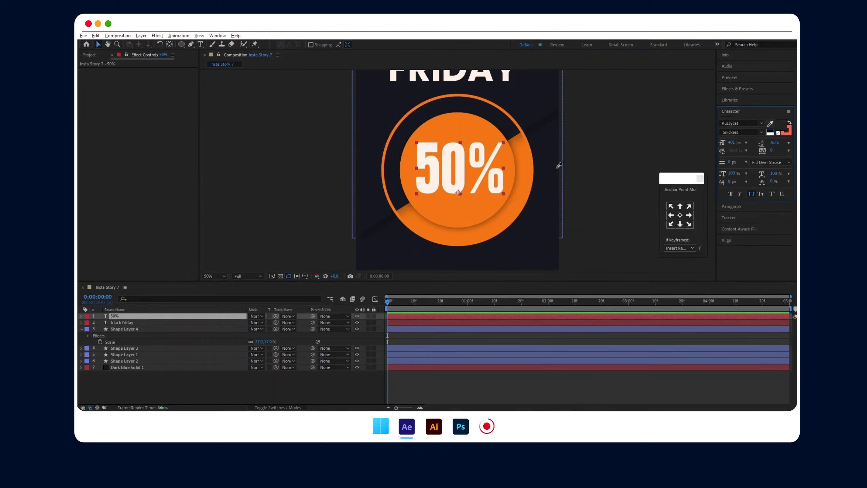
Step: Type a new 'flash sale' text line below the circle
{"action": "left_click", "coordinate": [603, 170]}
{"action": "key", "text": "comma"}
{"action": "key", "text": "ctrl+t"}
{"action": "left_click", "coordinate": [430, 234]}
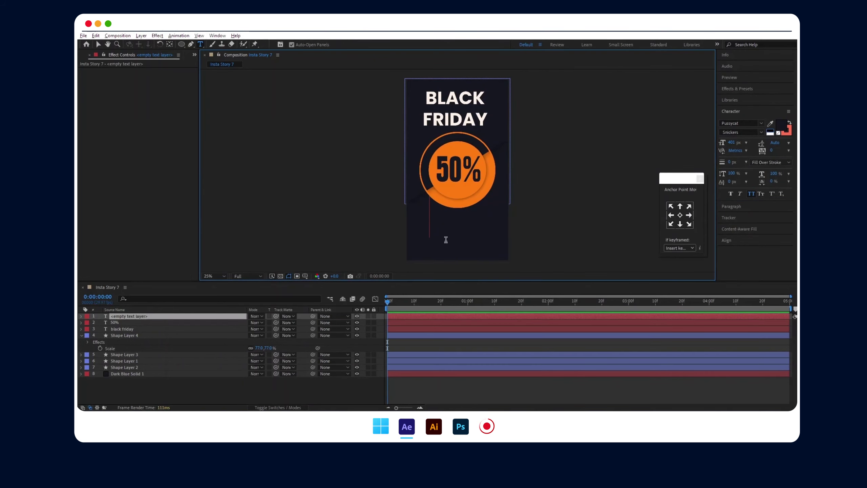
{"action": "type", "text": "flash s"}
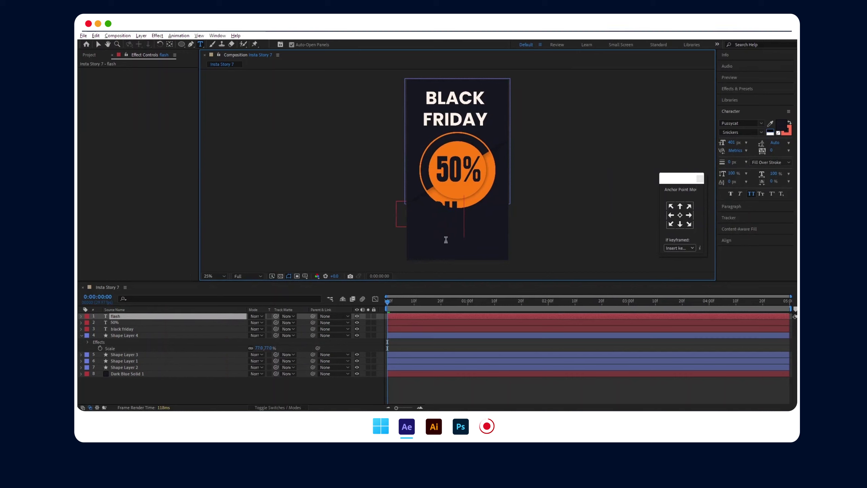
{"action": "type", "text": "ale"}
Step: Make the flash sale text white (FFFFFF), All Caps, in Poppins SemiBold
{"action": "key", "text": "ctrl+a"}
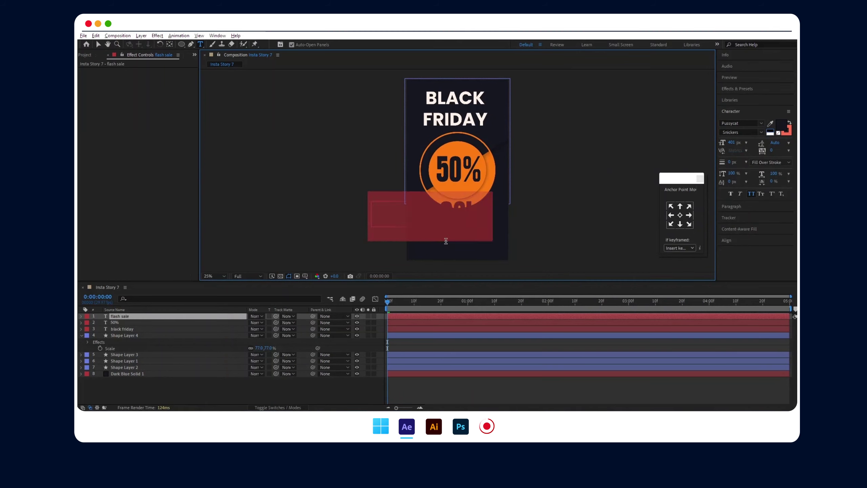
{"action": "left_click", "coordinate": [782, 126]}
{"action": "type", "text": "FFFFFF"}
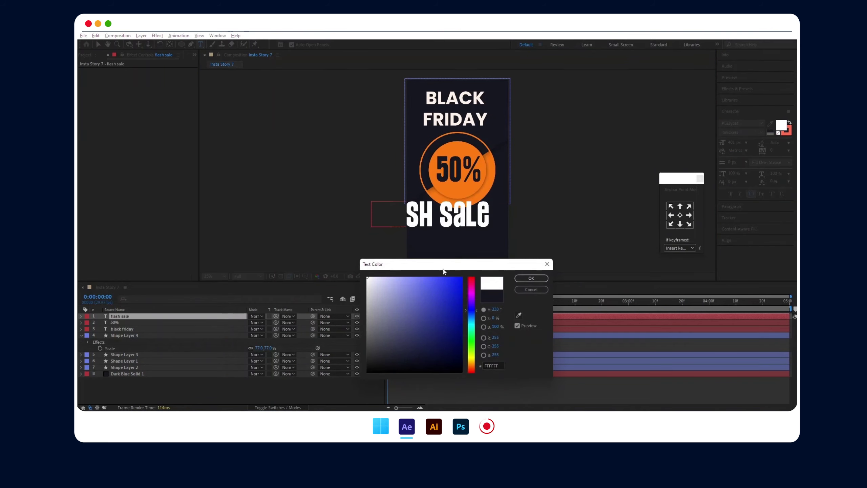
{"action": "left_click", "coordinate": [521, 281]}
{"action": "left_click", "coordinate": [751, 193]}
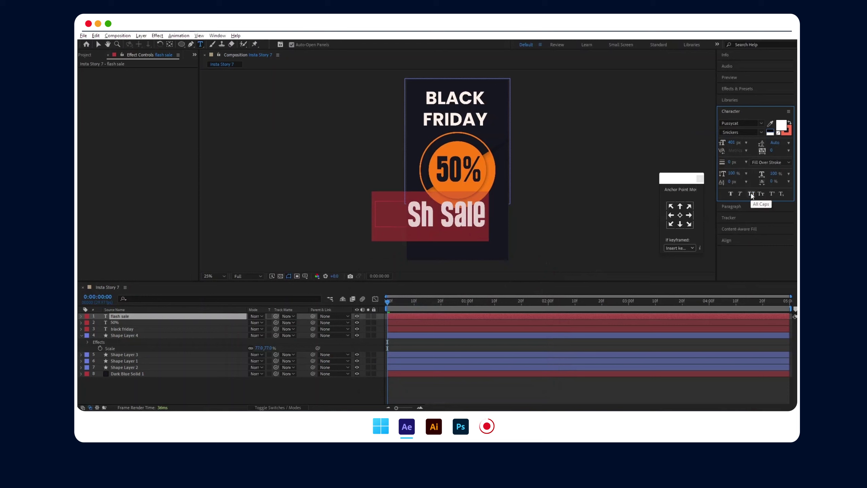
{"action": "left_click", "coordinate": [752, 194]}
{"action": "type", "text": "popp"}
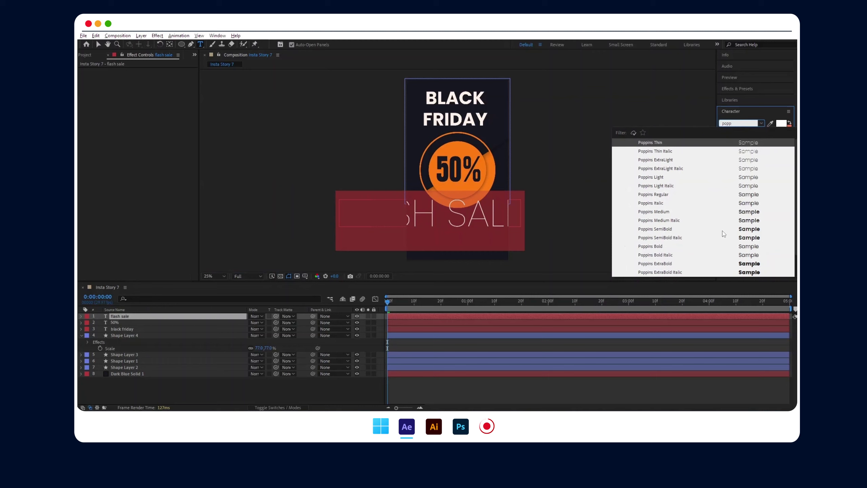
{"action": "left_click", "coordinate": [732, 233]}
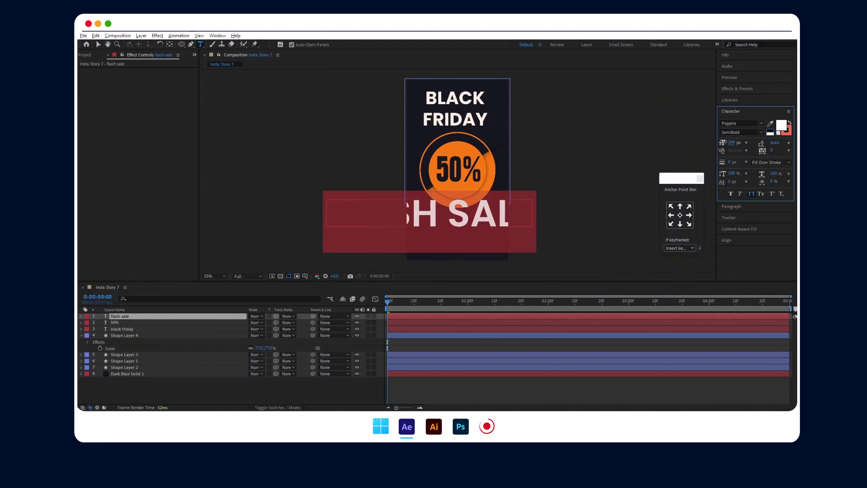
Step: Resize FLASH SALE to 158 px and centre it horizontally in the story
{"action": "left_click_drag", "start_coordinate": [732, 142], "coordinate": [652, 152]}
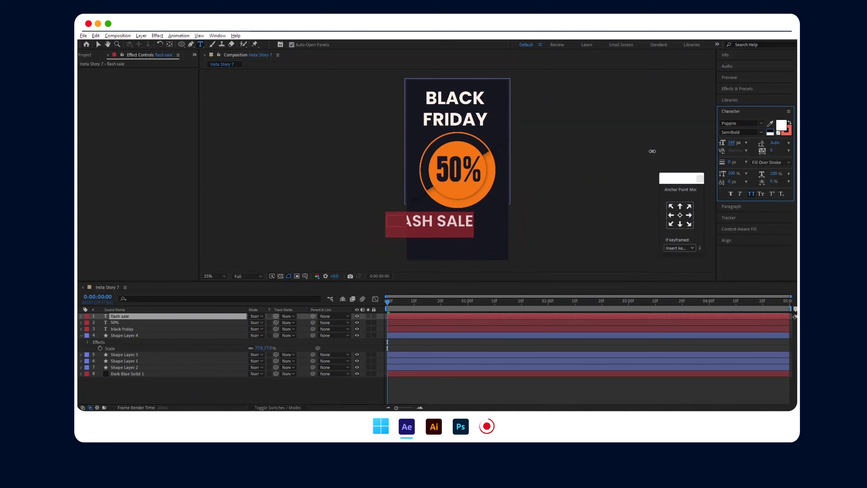
{"action": "left_click", "coordinate": [98, 45]}
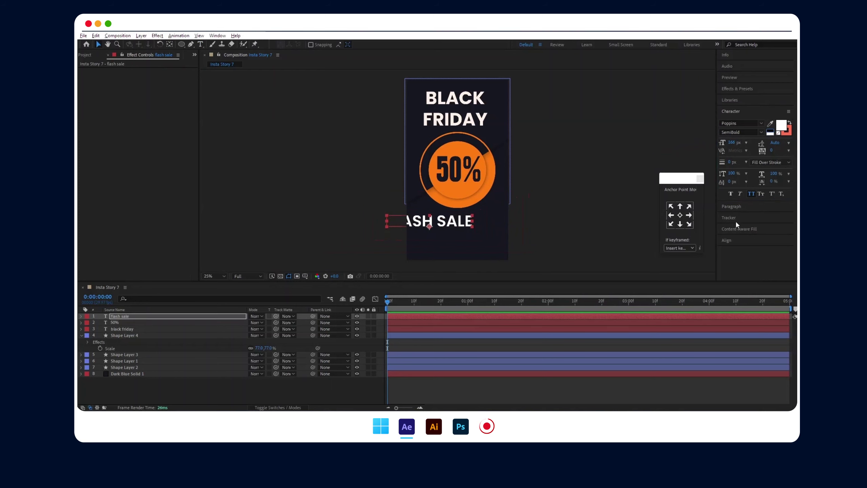
{"action": "left_click", "coordinate": [727, 240]}
{"action": "left_click", "coordinate": [737, 175]}
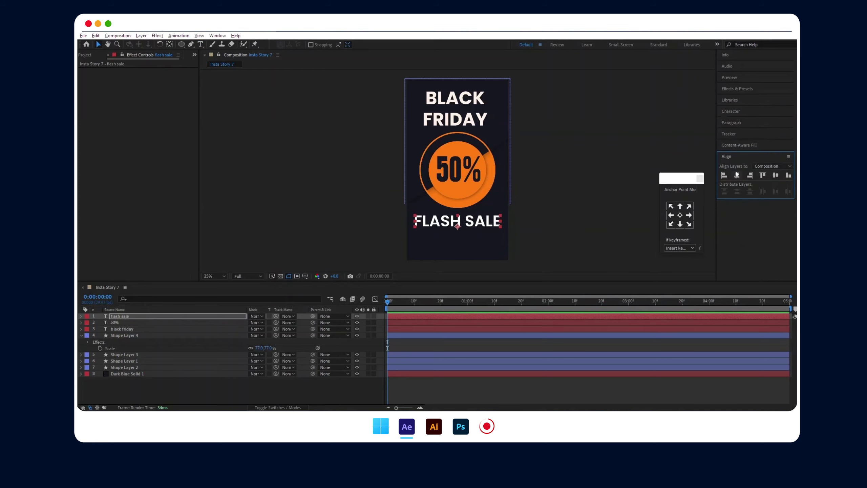
{"action": "left_click", "coordinate": [731, 111]}
{"action": "left_click_drag", "start_coordinate": [731, 143], "coordinate": [721, 144]}
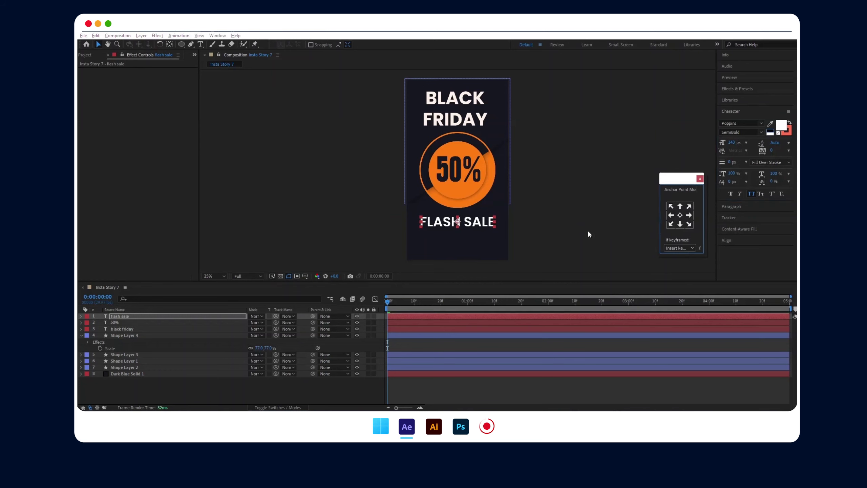
{"action": "left_click", "coordinate": [464, 249]}
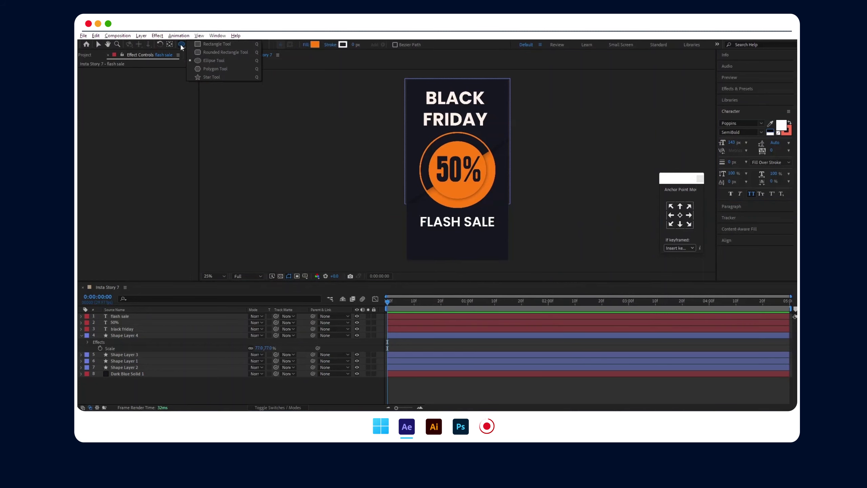
Step: Draw an orange-outlined rectangle below FLASH SALE and centre it horizontally
{"action": "left_click_drag", "start_coordinate": [181, 48], "coordinate": [208, 46]}
{"action": "left_click_drag", "start_coordinate": [420, 235], "coordinate": [499, 246]}
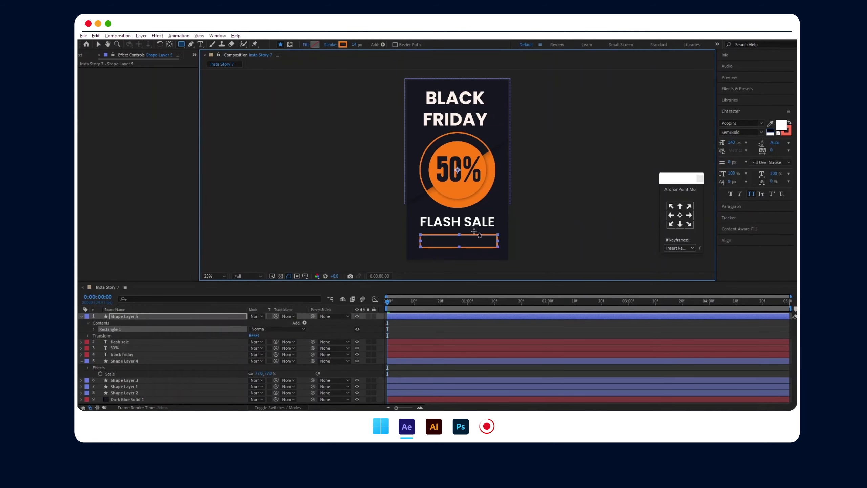
{"action": "left_click", "coordinate": [99, 44]}
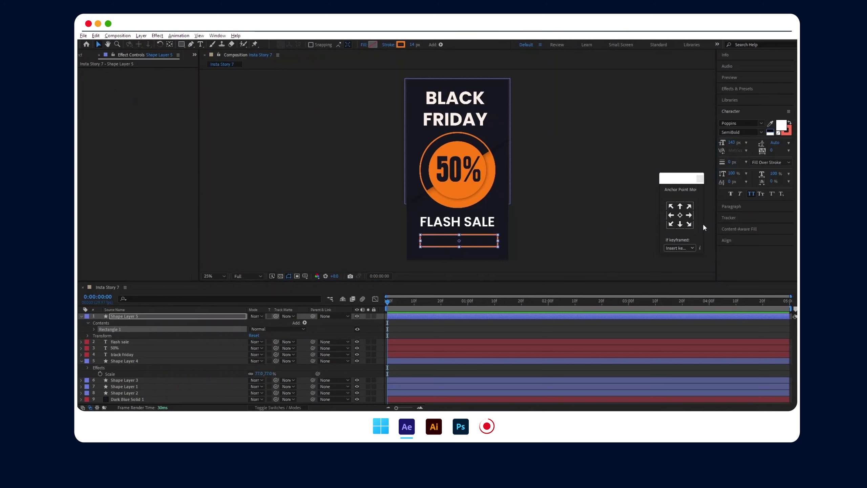
{"action": "left_click", "coordinate": [733, 240]}
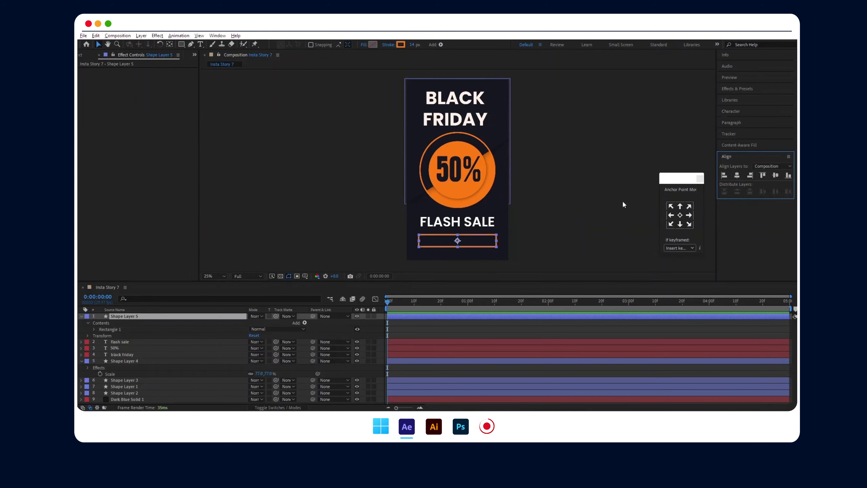
{"action": "key", "text": "period"}
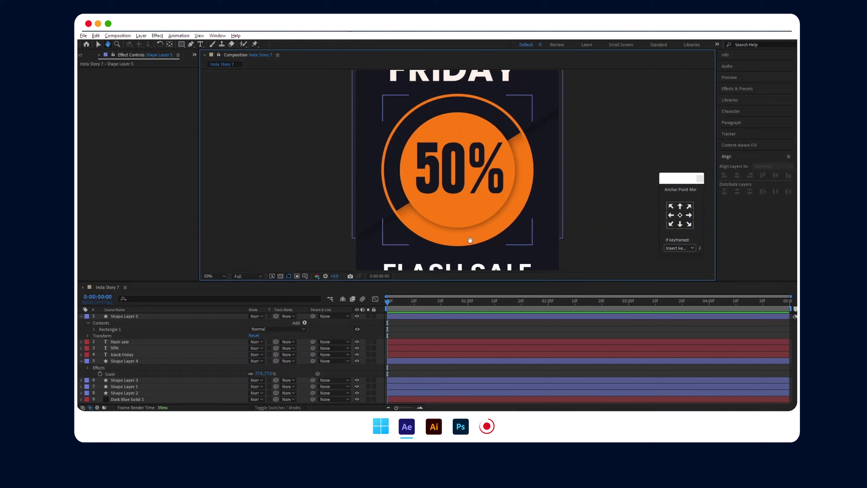
{"action": "left_click_drag", "start_coordinate": [470, 241], "coordinate": [476, 155]}
{"action": "left_click", "coordinate": [480, 205]}
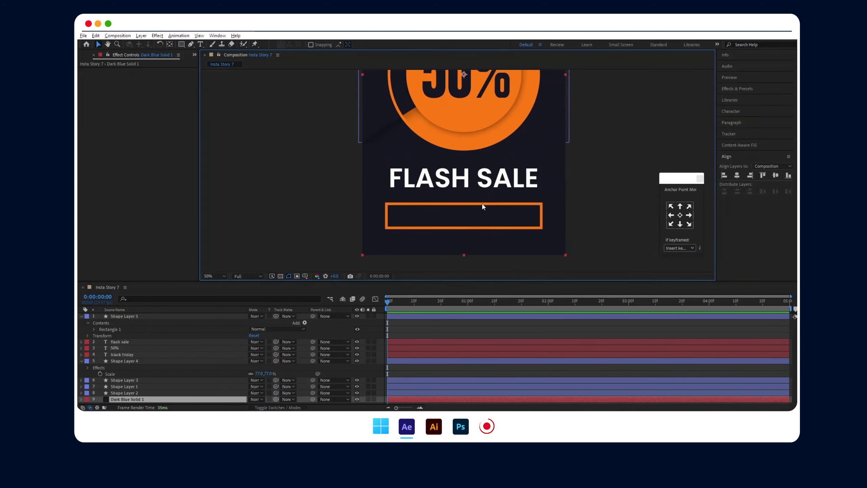
Step: Thin the rectangle's orange outline stroke width
{"action": "left_click", "coordinate": [144, 317]}
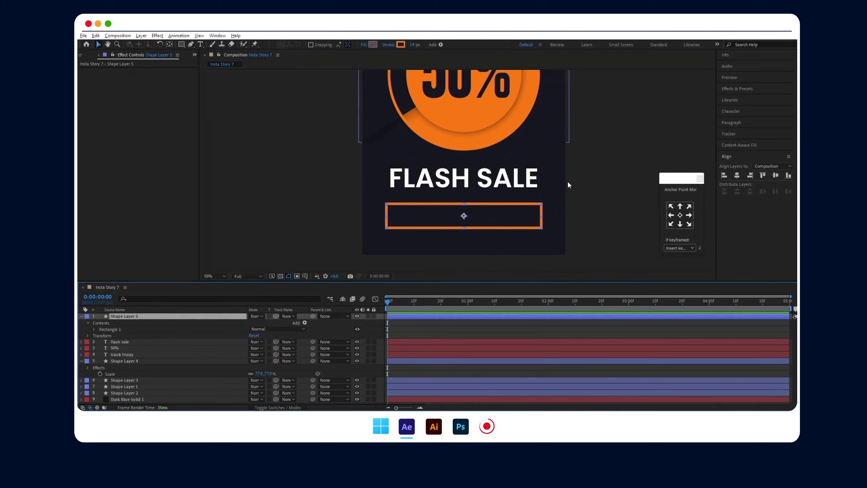
{"action": "left_click_drag", "start_coordinate": [411, 45], "coordinate": [409, 45]}
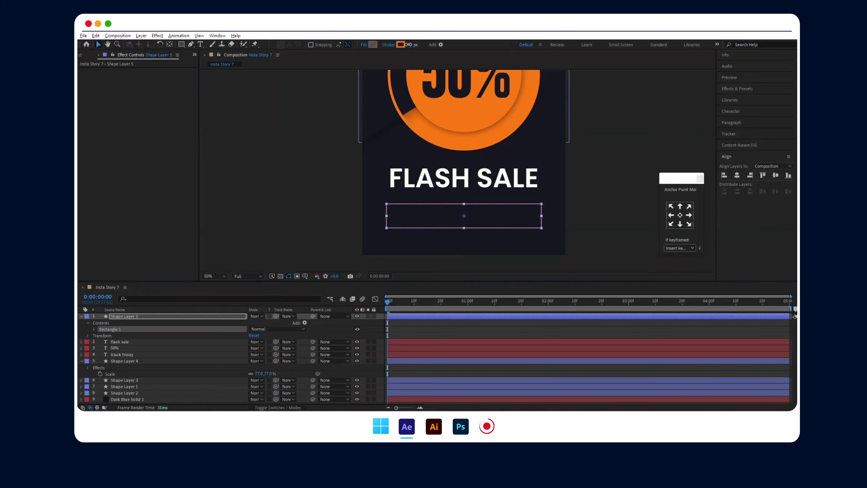
{"action": "left_click", "coordinate": [607, 198]}
{"action": "left_click", "coordinate": [460, 187]}
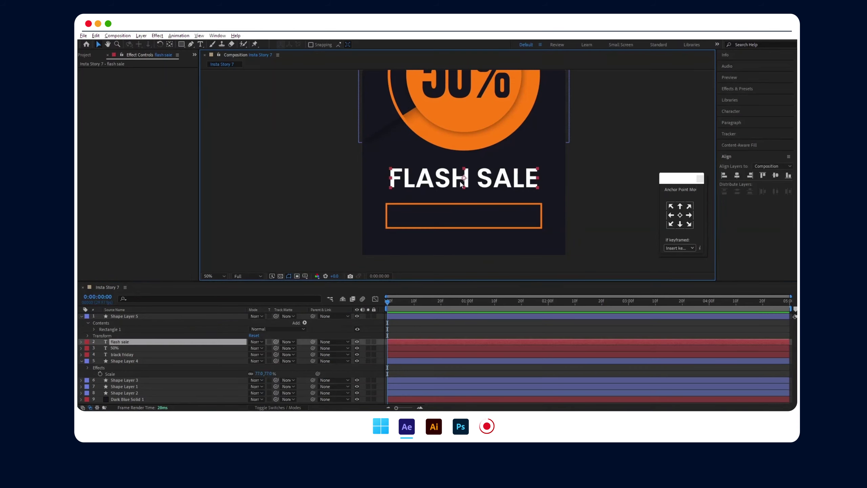
Step: Change the FLASH SALE font weight to Light
{"action": "left_click", "coordinate": [747, 110]}
{"action": "left_click", "coordinate": [762, 133]}
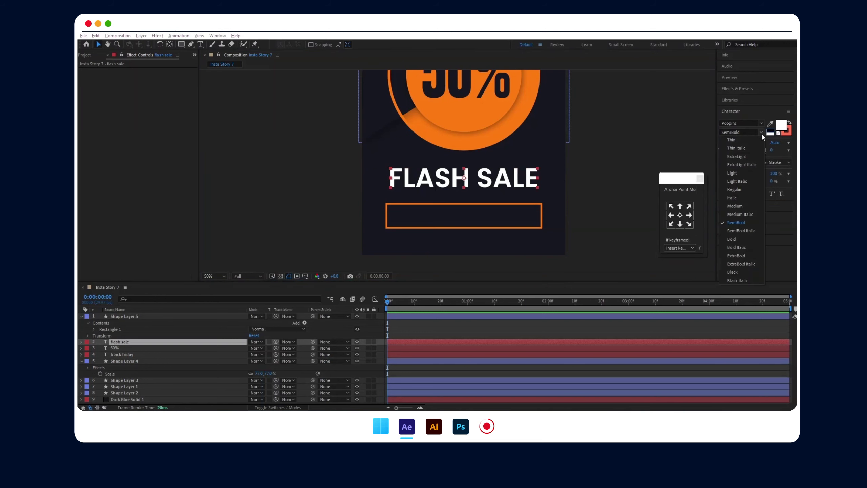
{"action": "left_click", "coordinate": [741, 173]}
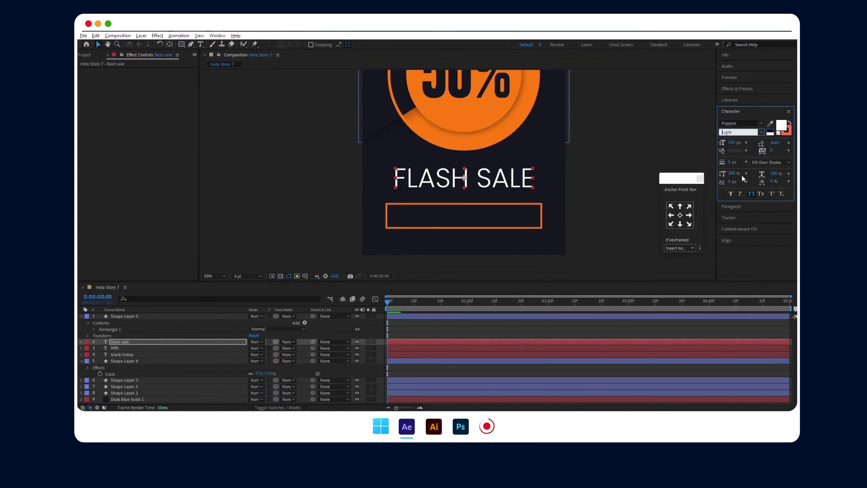
Step: Duplicate the FLASH SALE layer into the orange box and retype it as 'shop NOW'
{"action": "left_click", "coordinate": [119, 342]}
{"action": "key", "text": "ctrl+d"}
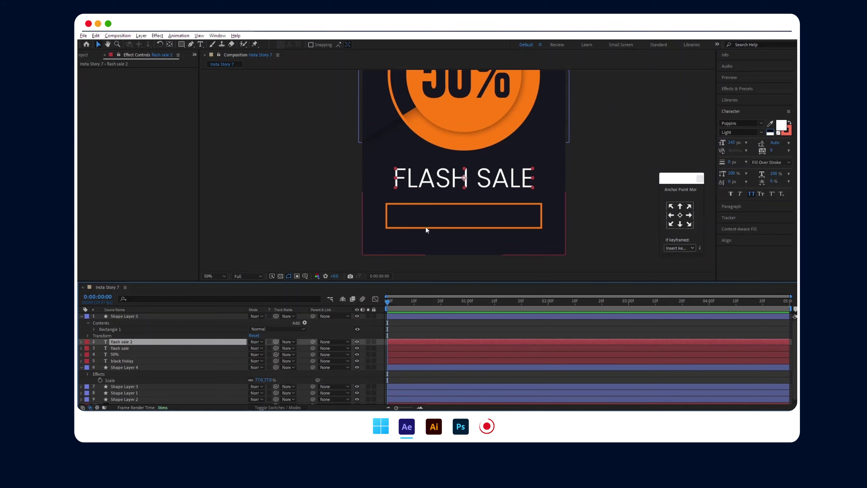
{"action": "left_click", "coordinate": [466, 185]}
{"action": "left_click_drag", "start_coordinate": [467, 184], "coordinate": [471, 223]}
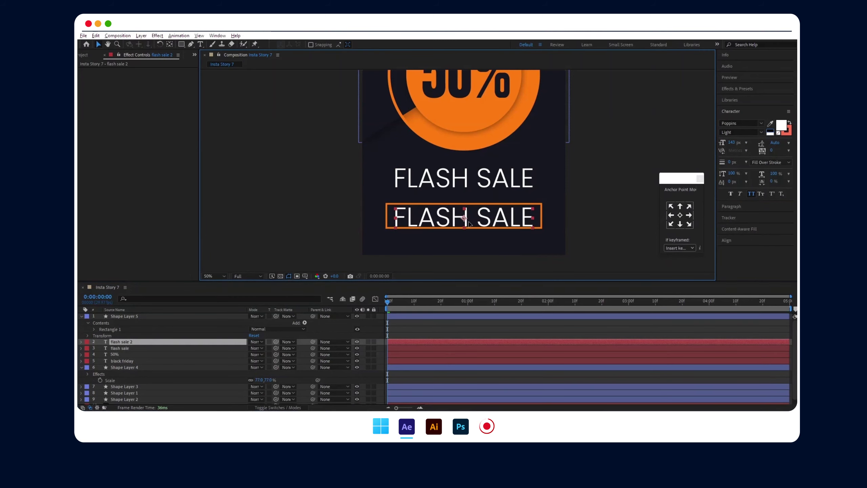
{"action": "key", "text": "ctrl+t"}
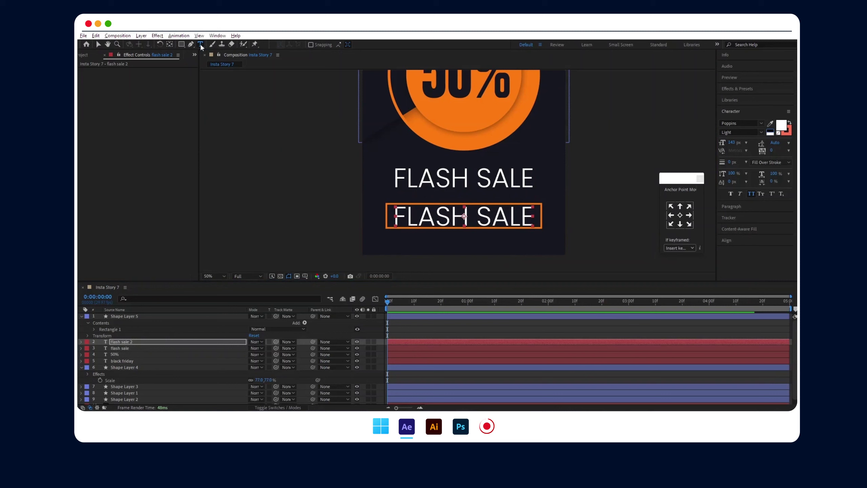
{"action": "double_click", "coordinate": [440, 213]}
{"action": "triple_click", "coordinate": [441, 214]}
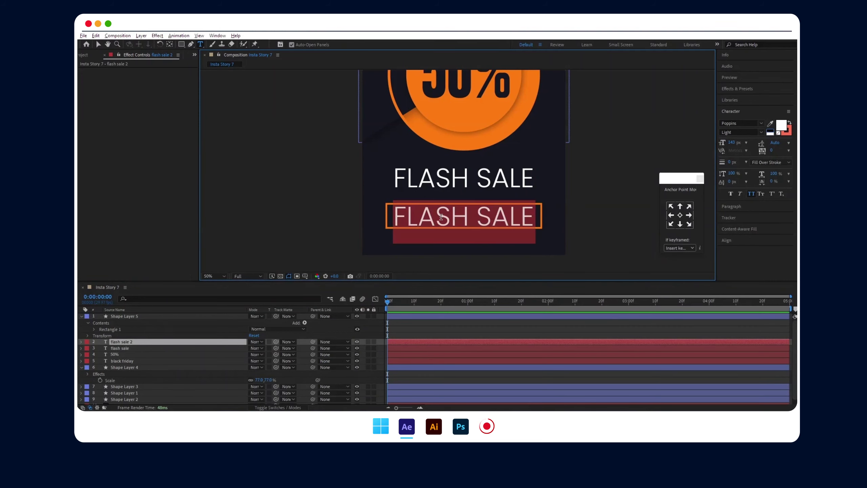
{"action": "type", "text": "shop NOW"}
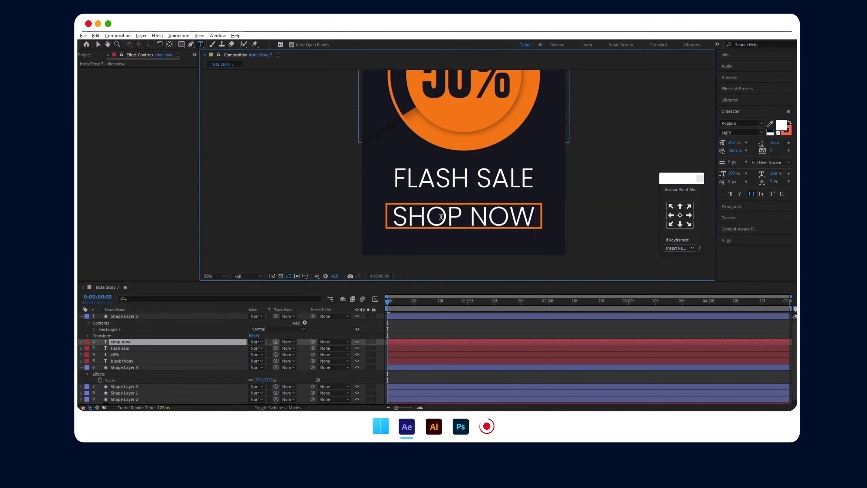
Step: Make SHOP NOW bold at 122 px and centre it in the button
{"action": "key", "text": "ctrl+a"}
{"action": "left_click", "coordinate": [762, 132]}
{"action": "left_click", "coordinate": [746, 242]}
{"action": "left_click_drag", "start_coordinate": [732, 143], "coordinate": [722, 143]}
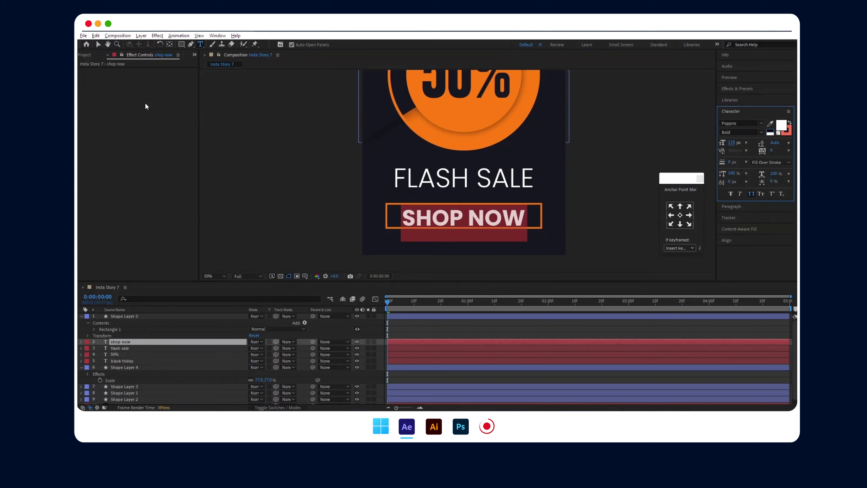
{"action": "key", "text": "Escape"}
{"action": "left_click", "coordinate": [734, 239]}
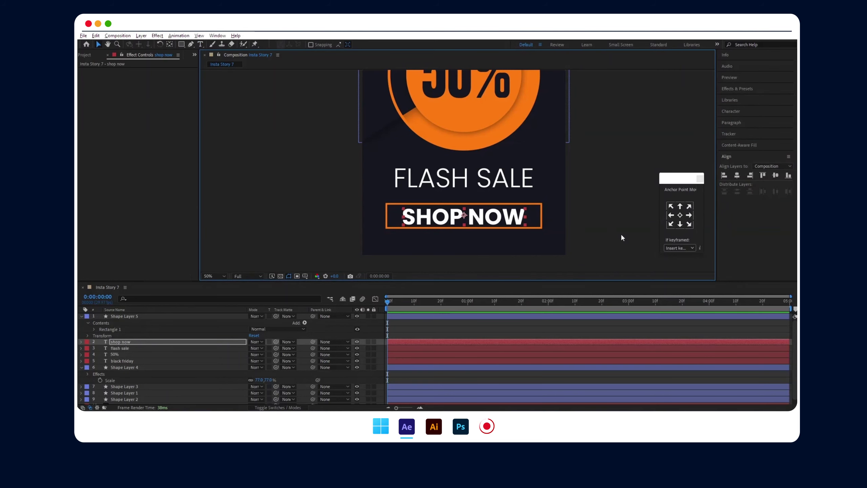
Step: Zoom out to view the whole Black Friday story design
{"action": "key", "text": "comma"}
{"action": "left_click", "coordinate": [565, 214]}
{"action": "key", "text": "comma"}
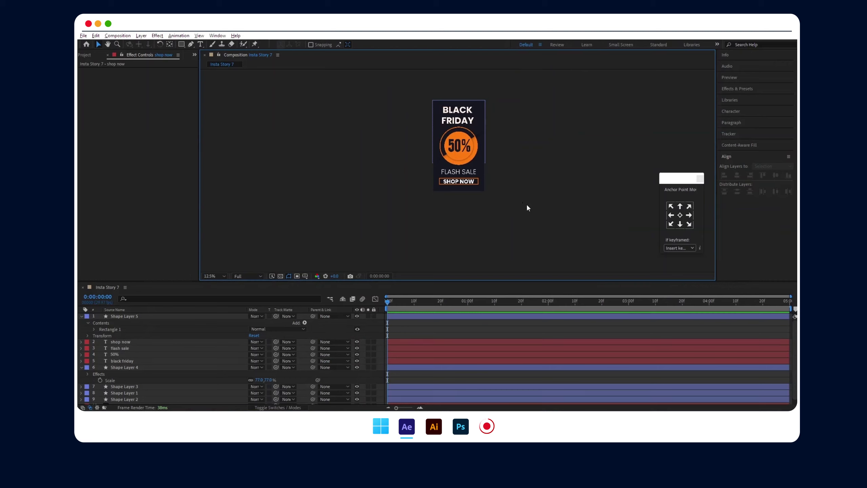
Step: Set a Position keyframe on Shape Layer 1 at 0:00:00:19
{"action": "left_click", "coordinate": [82, 316]}
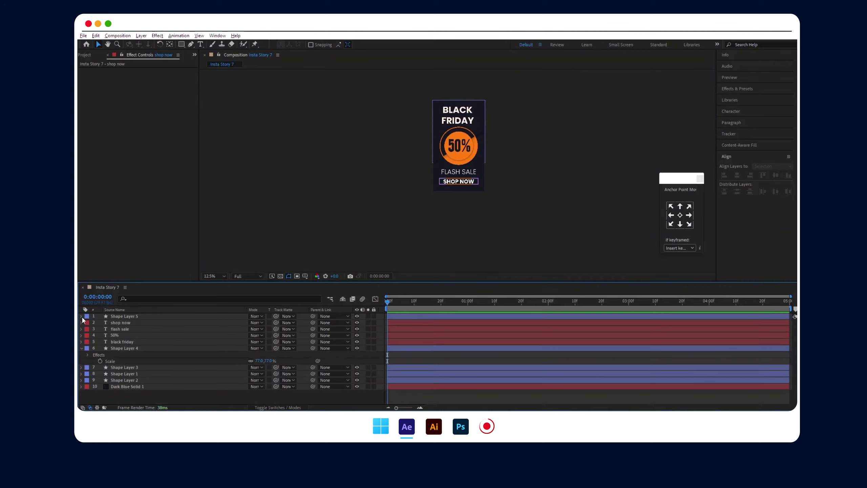
{"action": "left_click", "coordinate": [80, 348]}
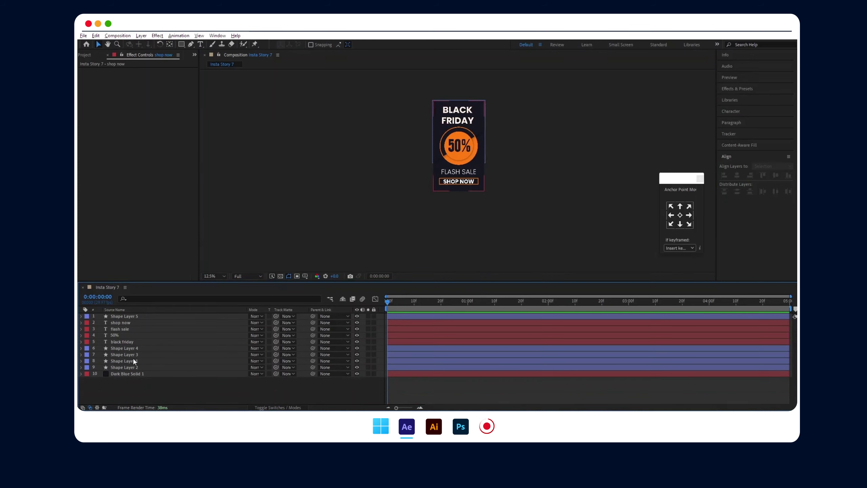
{"action": "key", "text": "period"}
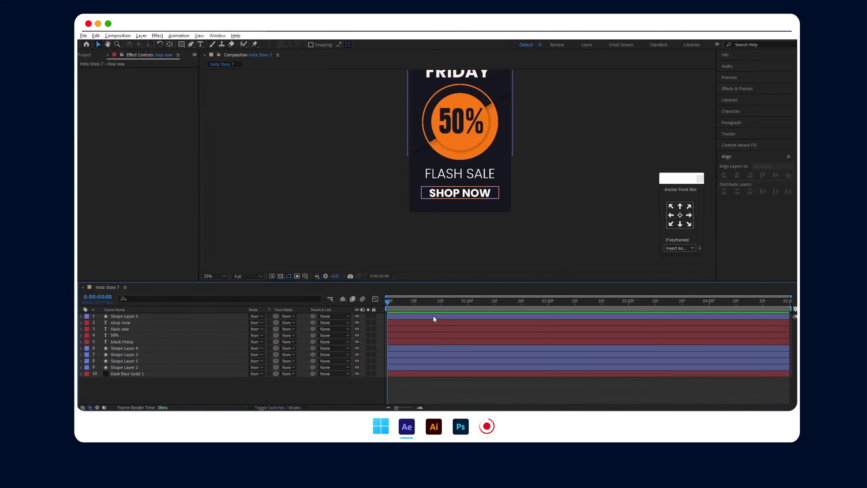
{"action": "left_click_drag", "start_coordinate": [449, 301], "coordinate": [438, 302]}
{"action": "left_click", "coordinate": [415, 366]}
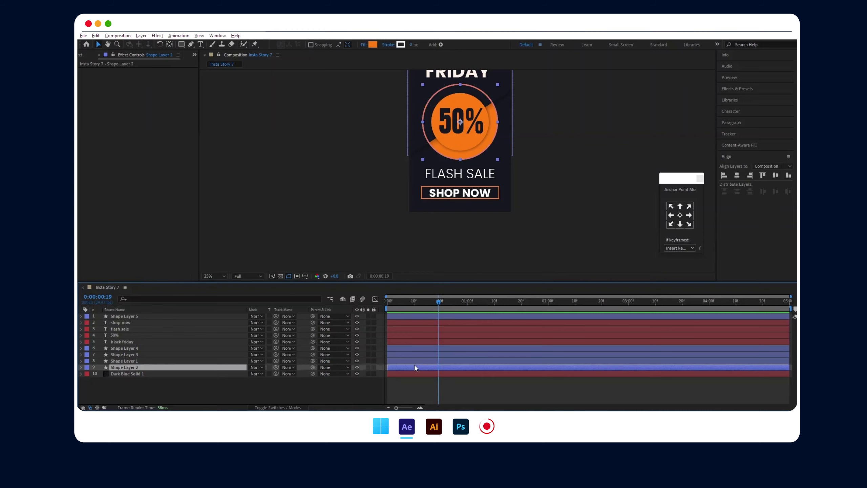
{"action": "left_click", "coordinate": [414, 373]}
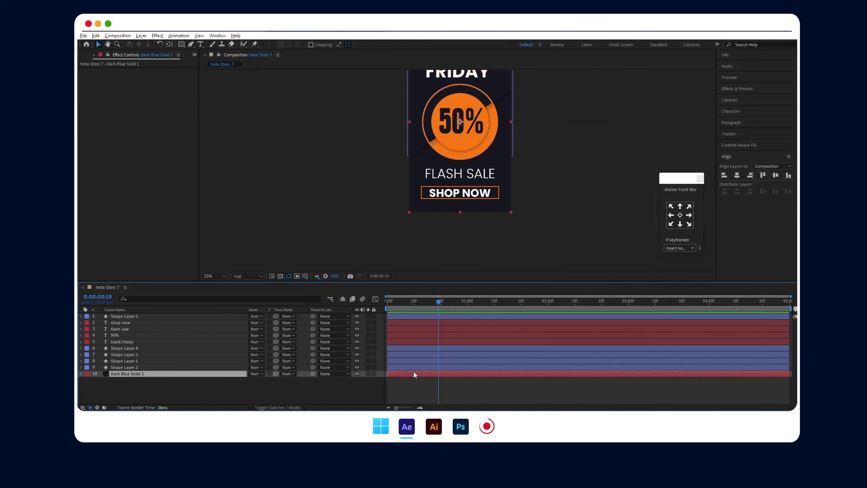
{"action": "left_click", "coordinate": [413, 367]}
{"action": "left_click", "coordinate": [414, 363]}
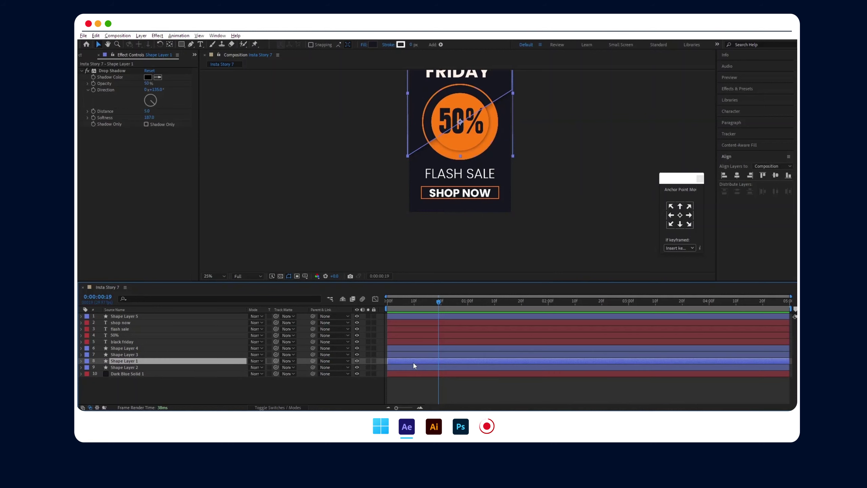
{"action": "key", "text": "p"}
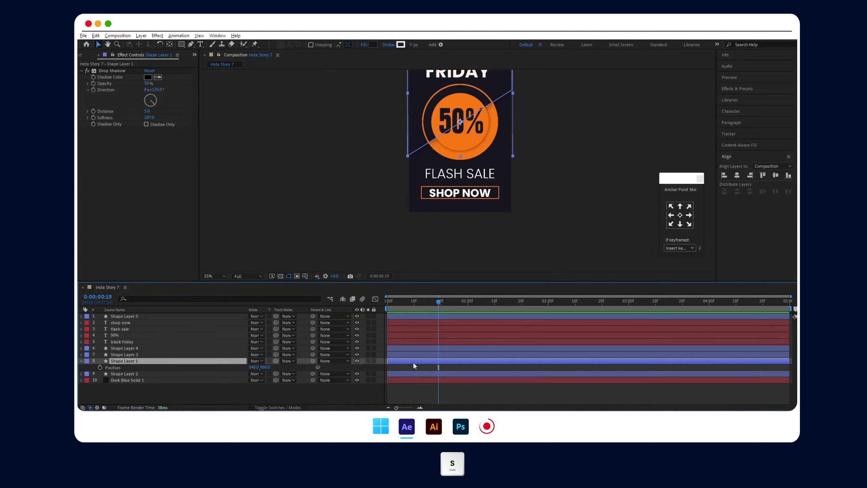
{"action": "left_click", "coordinate": [100, 367]}
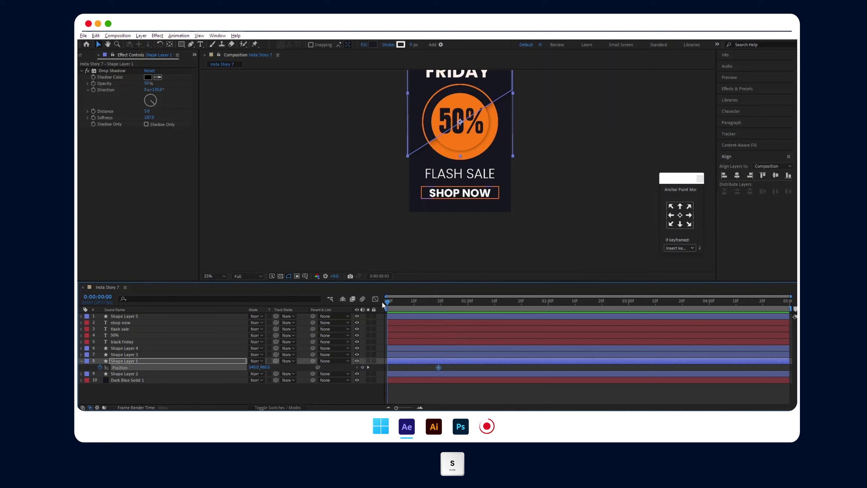
Step: At the start, move Shape Layer 1 above the frame and preview the slide-in
{"action": "scroll", "coordinate": [550, 205], "scroll_direction": "up", "scroll_amount": 3}
{"action": "left_click_drag", "start_coordinate": [548, 254], "coordinate": [492, 57]}
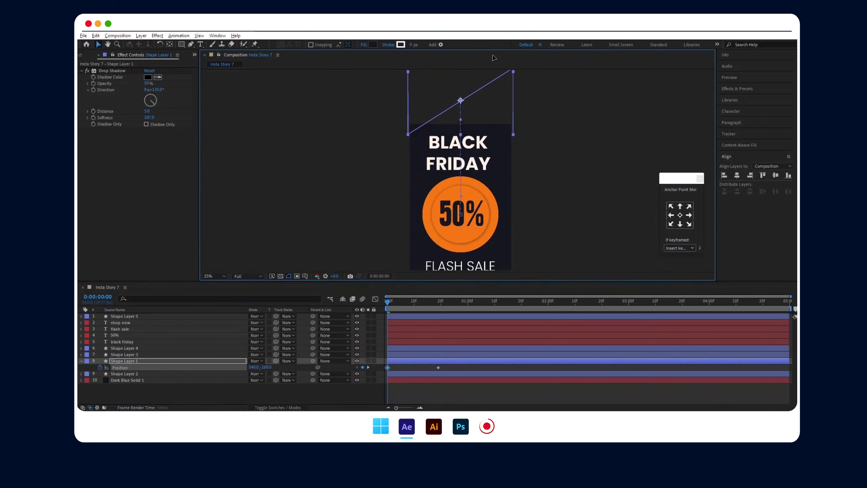
{"action": "key", "text": "space"}
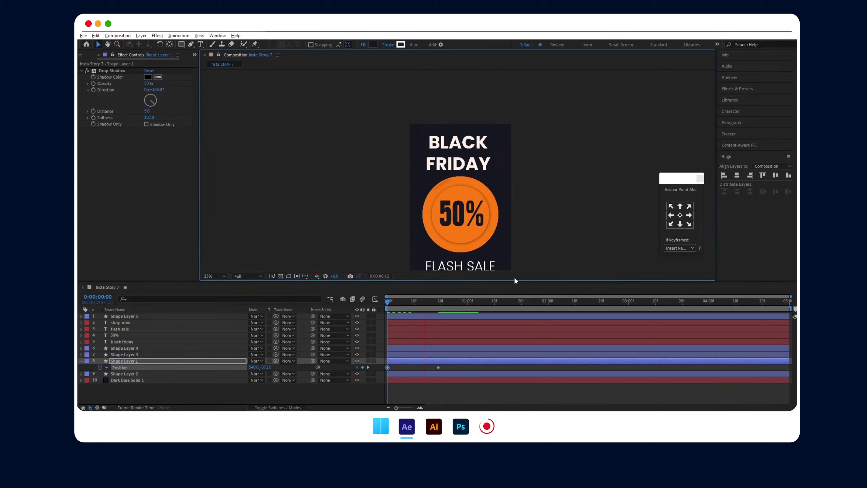
{"action": "key", "text": "space"}
{"action": "key", "text": "comma"}
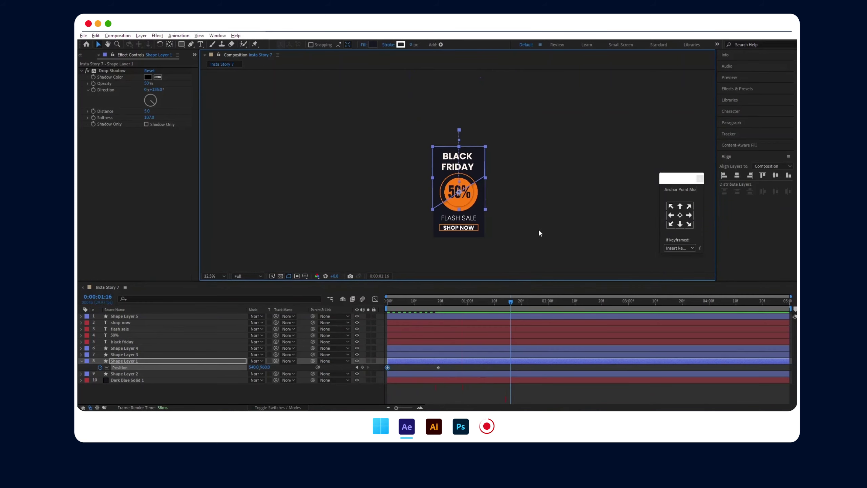
{"action": "key", "text": "ctrl+shift+a"}
{"action": "left_click", "coordinate": [418, 354]}
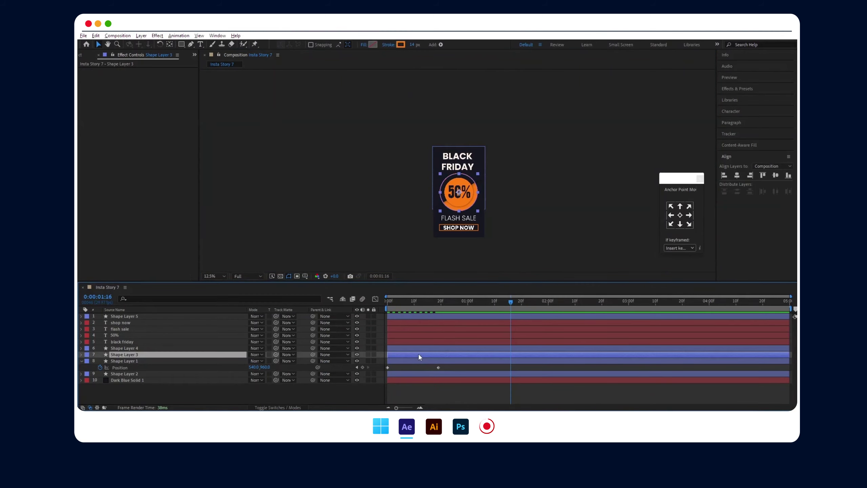
Step: Select Shape Layers 2, 3 and 4 and set Scale keyframes on them
{"action": "left_click", "coordinate": [418, 374]}
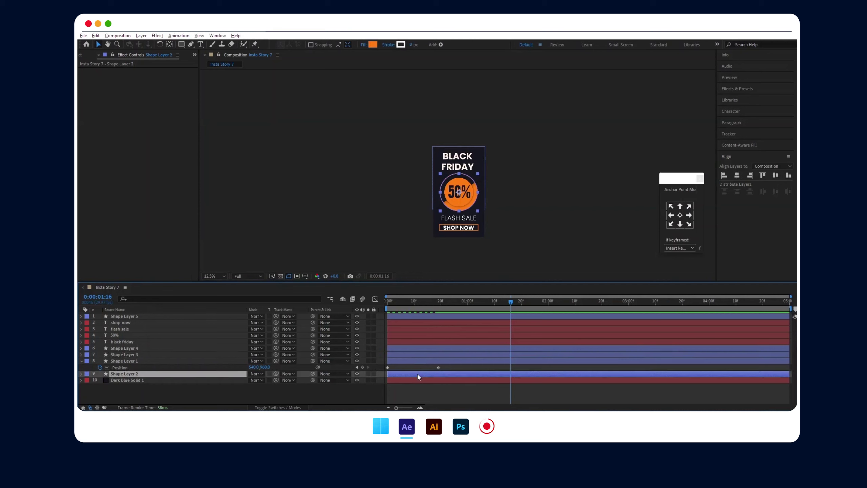
{"action": "left_click", "coordinate": [422, 353], "text": "shift"}
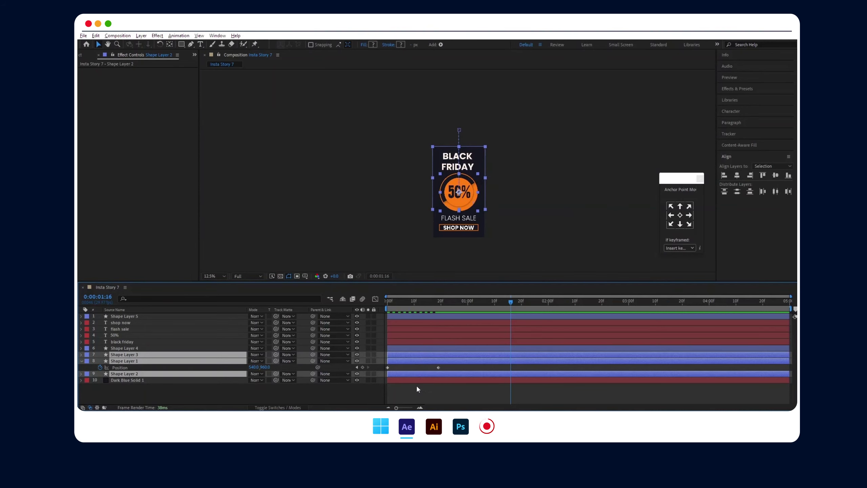
{"action": "left_click", "coordinate": [416, 385]}
{"action": "left_click", "coordinate": [418, 373]}
{"action": "left_click", "coordinate": [419, 355], "text": "ctrl"}
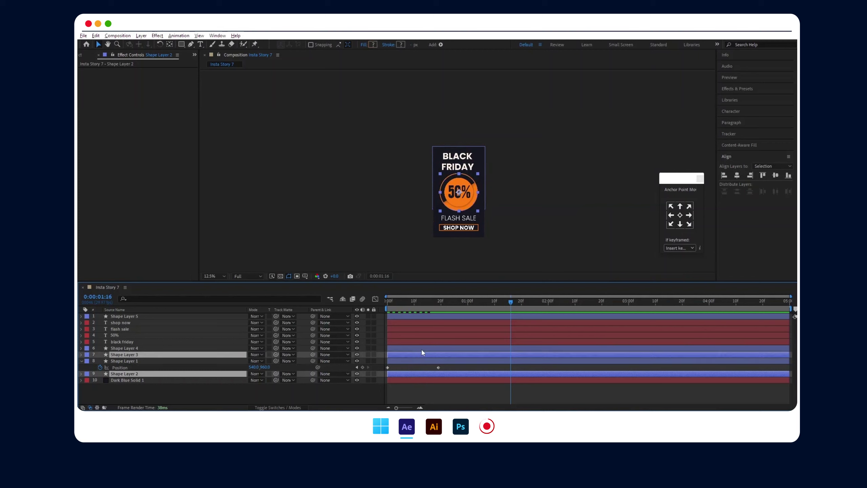
{"action": "left_click", "coordinate": [421, 349], "text": "ctrl"}
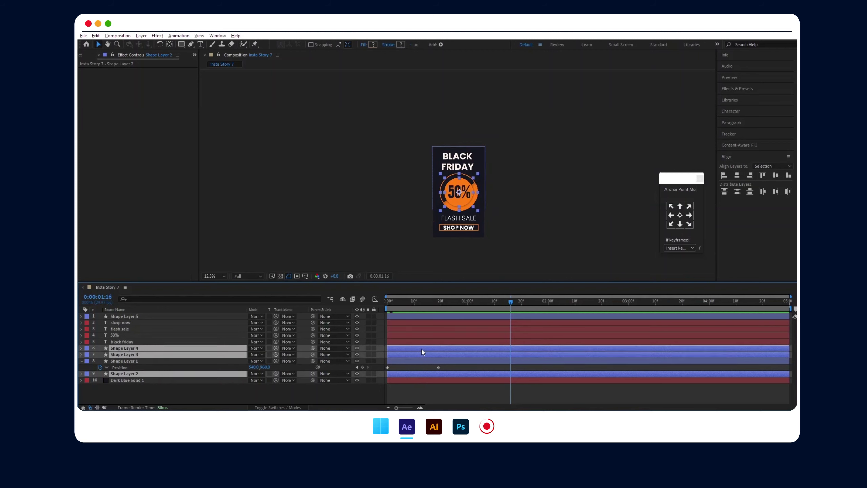
{"action": "key", "text": "s"}
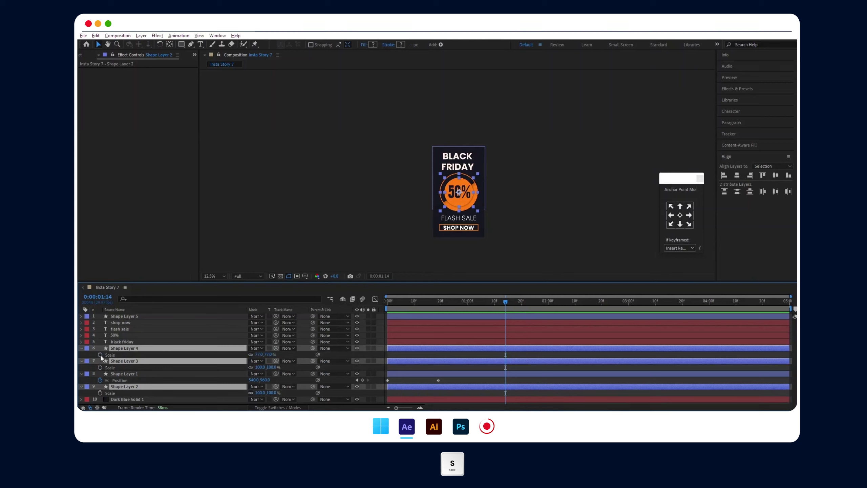
{"action": "left_click", "coordinate": [100, 354]}
Step: Set 0% scale at 0:00:00:22, apply Easy Ease to the keyframes, and preview
{"action": "left_click_drag", "start_coordinate": [457, 299], "coordinate": [446, 300]}
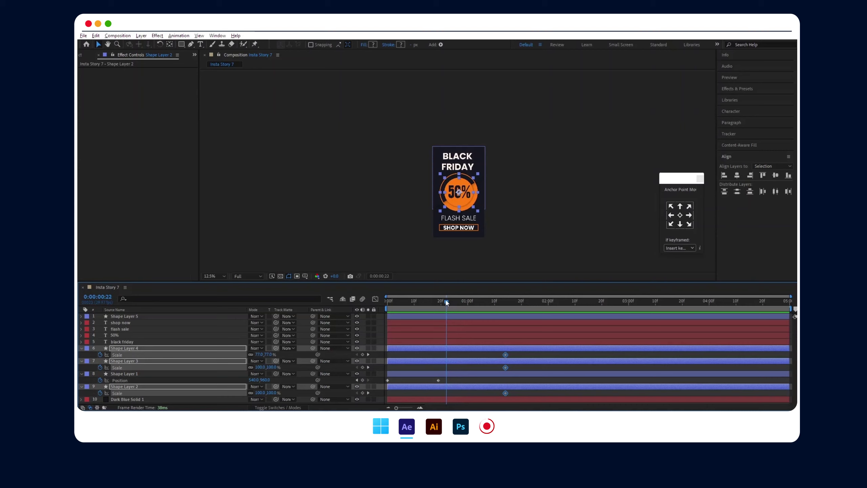
{"action": "type", "text": "0"}
{"action": "key", "text": "Return"}
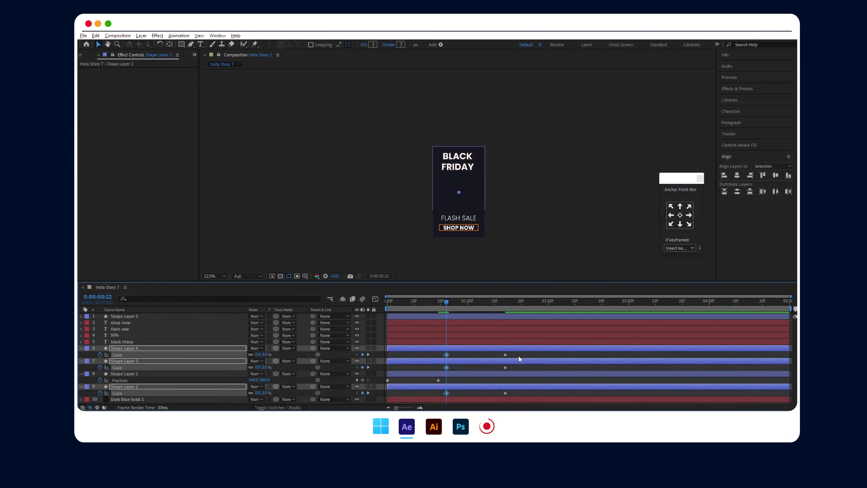
{"action": "left_click_drag", "start_coordinate": [514, 352], "coordinate": [385, 405]}
{"action": "key", "text": "F9"}
{"action": "left_click_drag", "start_coordinate": [408, 302], "coordinate": [374, 307]}
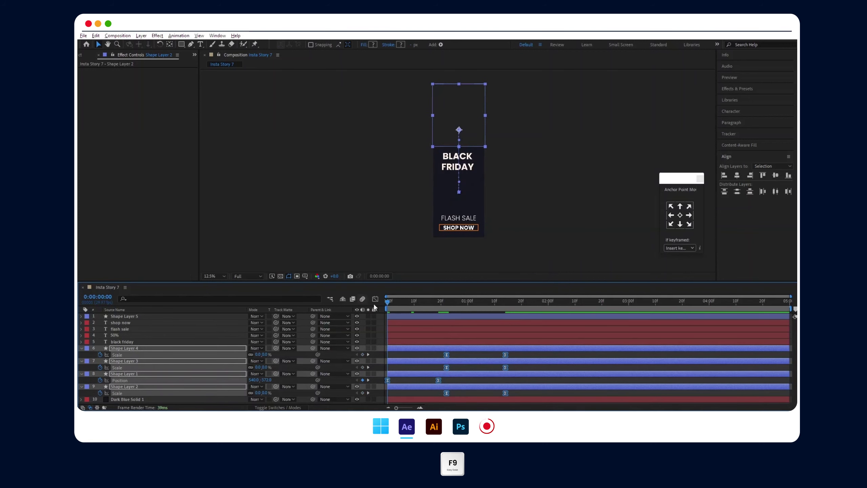
{"action": "key", "text": "space"}
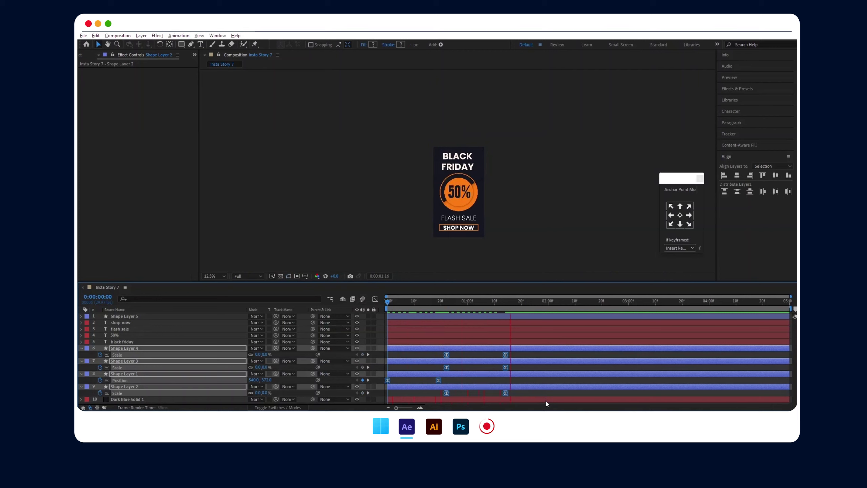
{"action": "left_click", "coordinate": [445, 342]}
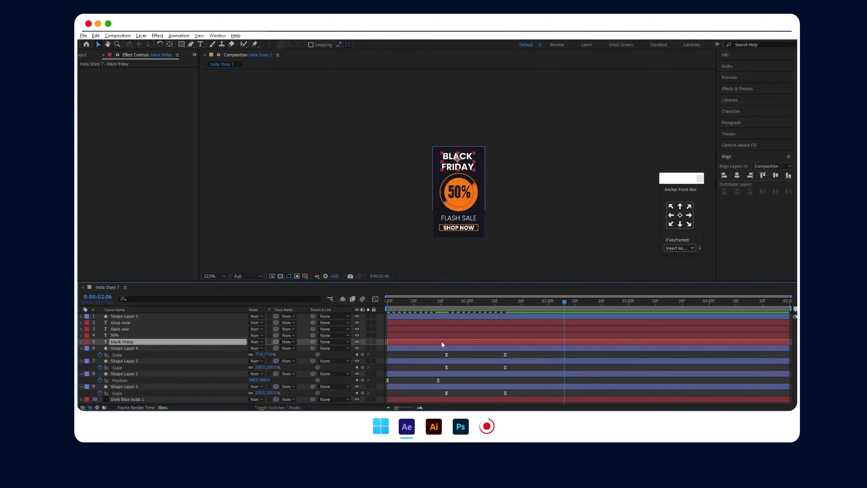
Step: Shift the 50% text layer's start time and zoom to 50% on the circle
{"action": "left_click_drag", "start_coordinate": [449, 335], "coordinate": [585, 334]}
{"action": "left_click_drag", "start_coordinate": [480, 301], "coordinate": [405, 299]}
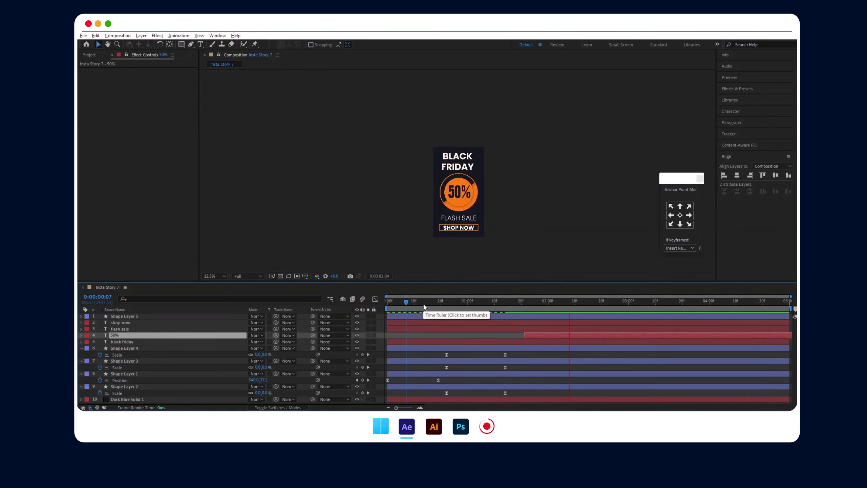
{"action": "key", "text": "space"}
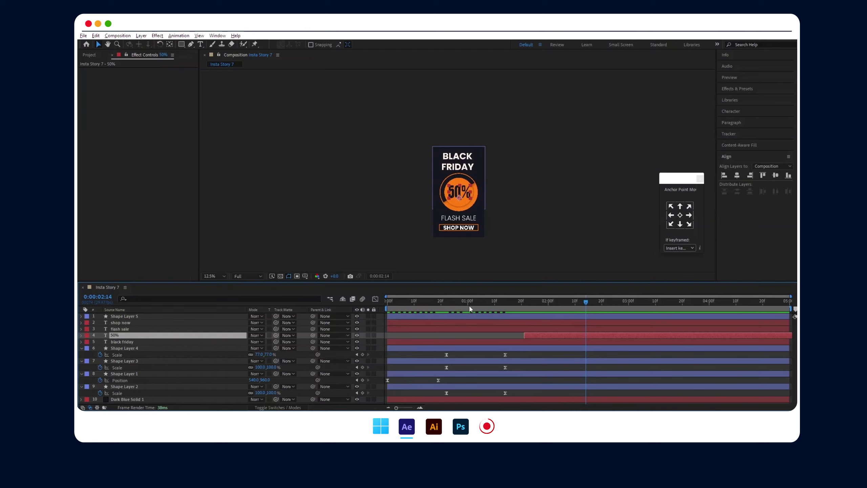
{"action": "key", "text": "period"}
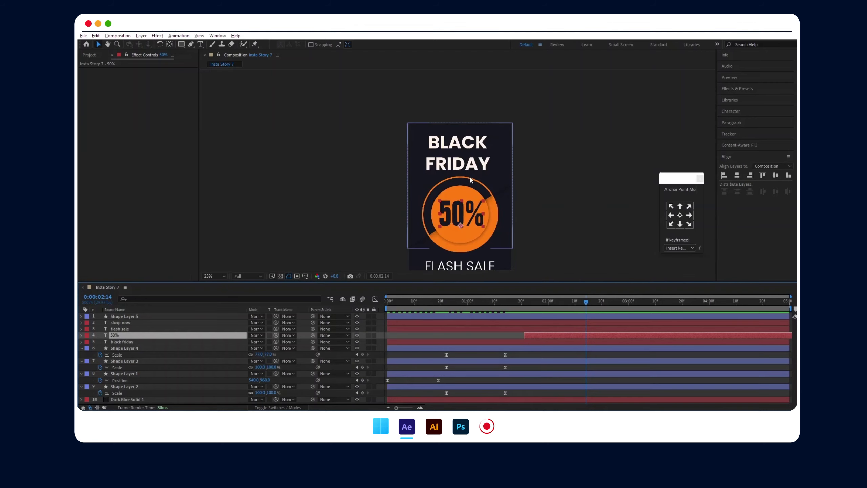
{"action": "key", "text": "period"}
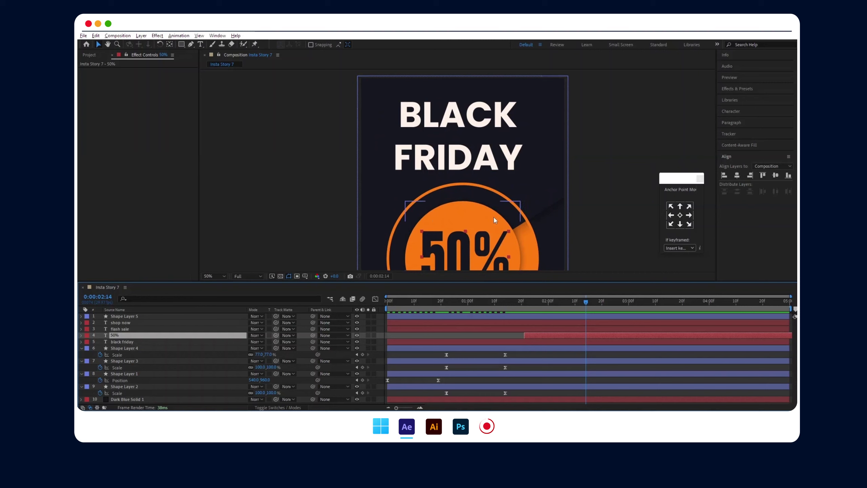
{"action": "left_click_drag", "start_coordinate": [495, 214], "coordinate": [501, 152]}
{"action": "key", "text": "v"}
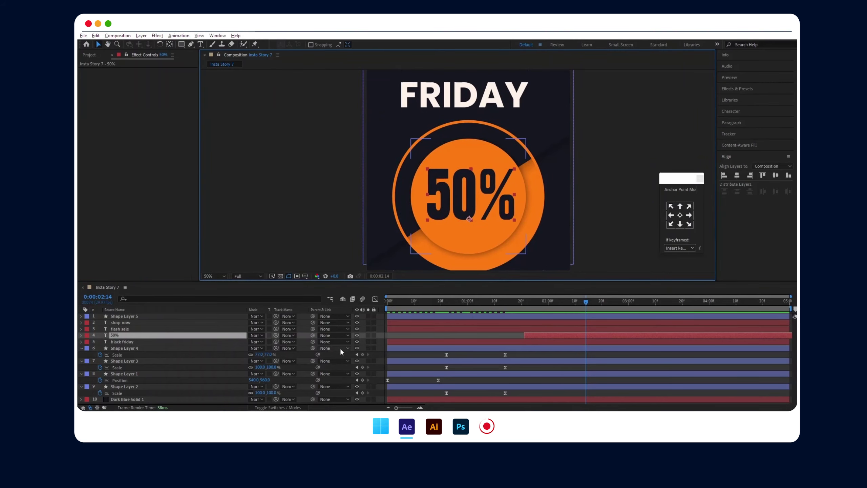
Step: Keyframe the 50% text's scale, with 0% at 0:00:01:14
{"action": "key", "text": "s"}
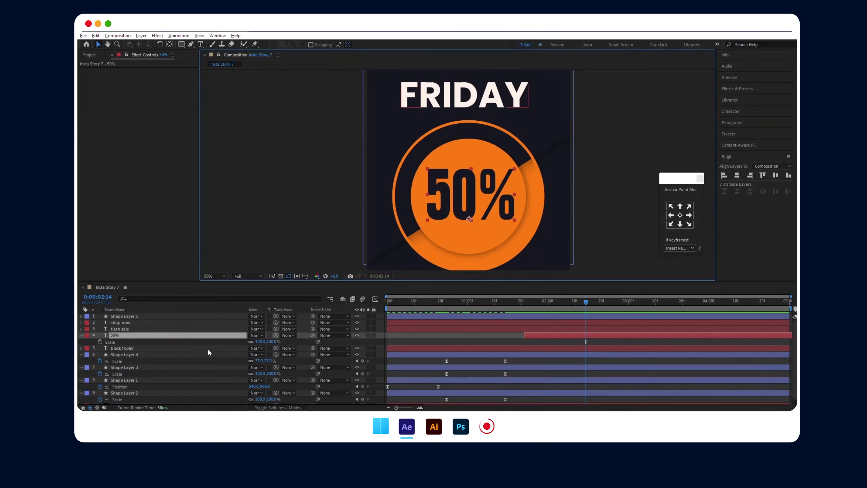
{"action": "key", "text": "s"}
{"action": "left_click_drag", "start_coordinate": [525, 335], "coordinate": [505, 335]}
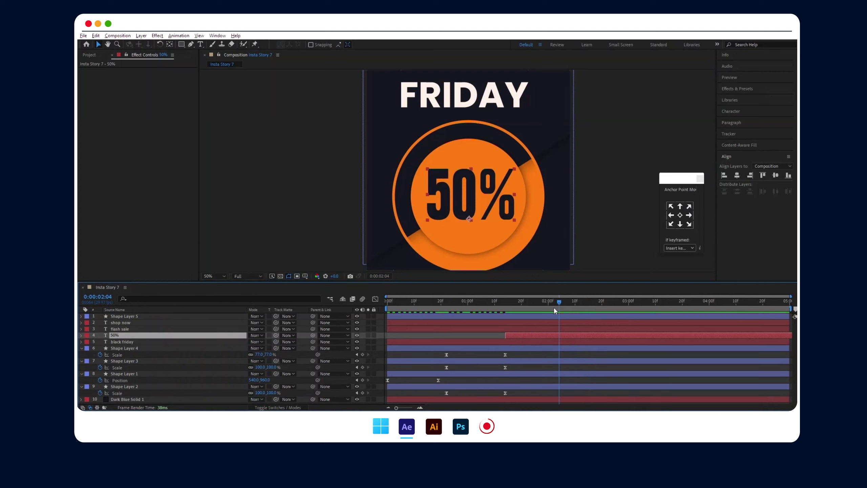
{"action": "key", "text": "s"}
{"action": "left_click", "coordinate": [100, 342]}
{"action": "left_click_drag", "start_coordinate": [512, 299], "coordinate": [506, 301]}
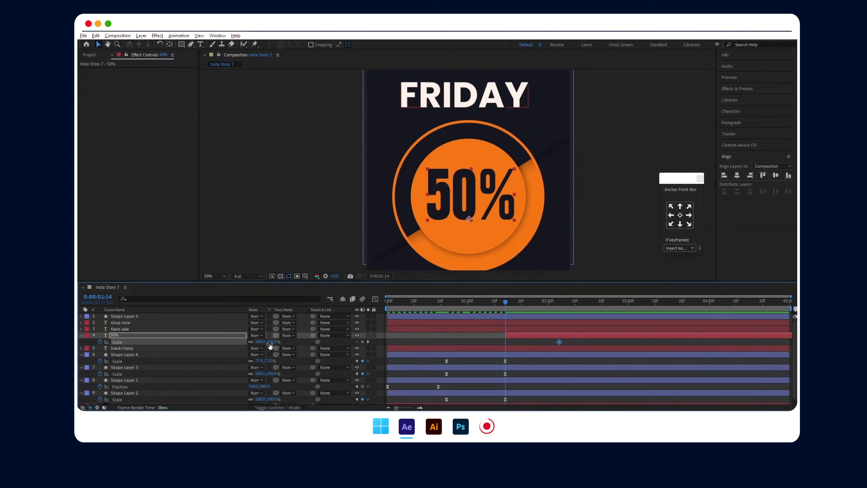
{"action": "type", "text": "0"}
{"action": "key", "text": "Return"}
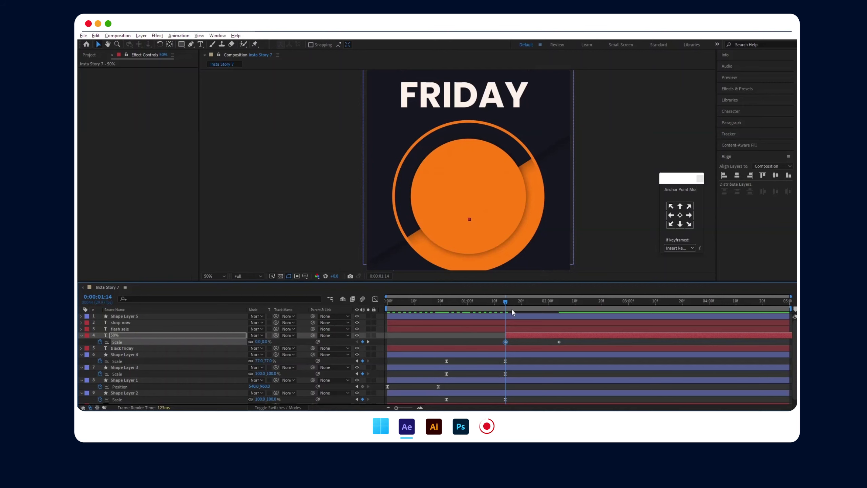
Step: Apply Easy Ease to both 50% scale keyframes, shift them earlier, and preview
{"action": "left_click_drag", "start_coordinate": [539, 346], "coordinate": [578, 344]}
{"action": "key", "text": "F9"}
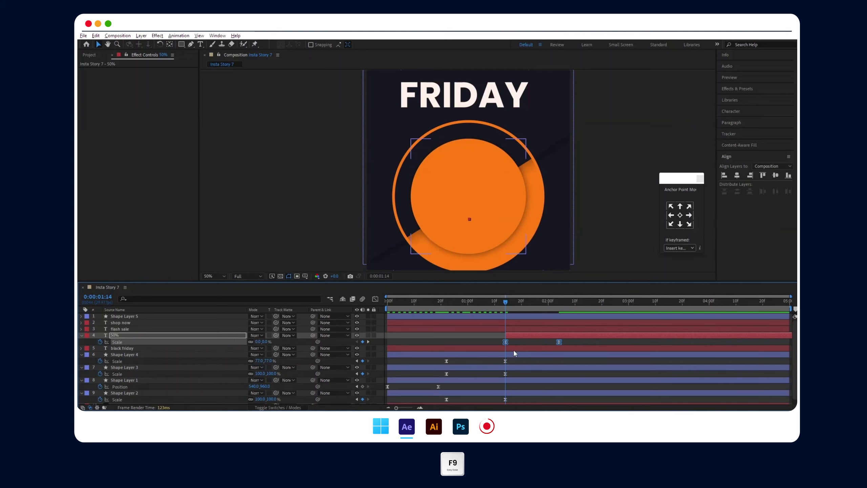
{"action": "left_click_drag", "start_coordinate": [515, 335], "coordinate": [493, 335]}
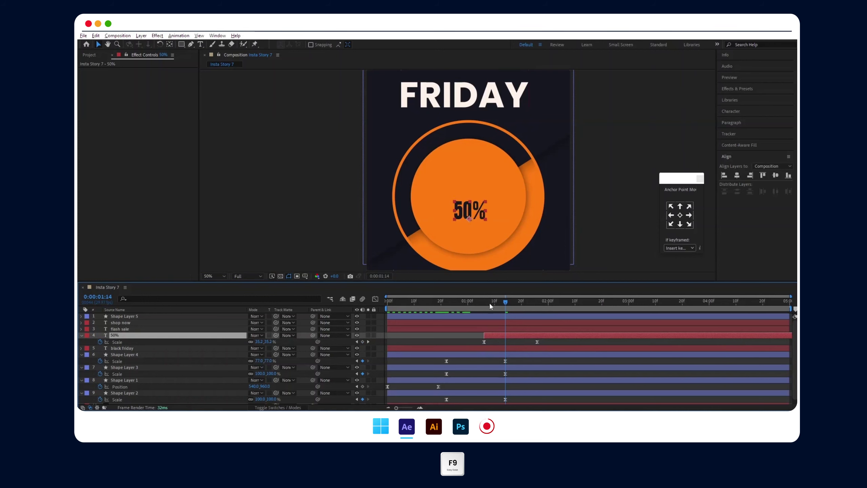
{"action": "left_click_drag", "start_coordinate": [489, 302], "coordinate": [437, 301]}
{"action": "key", "text": "space"}
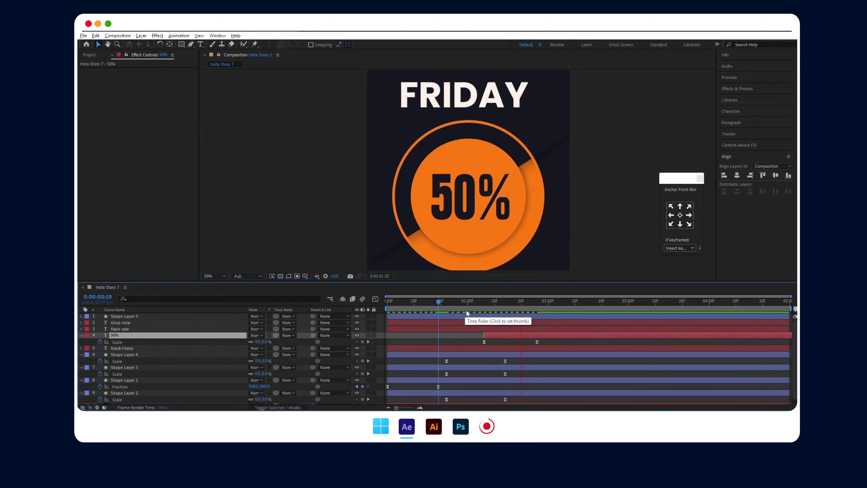
{"action": "key", "text": "space"}
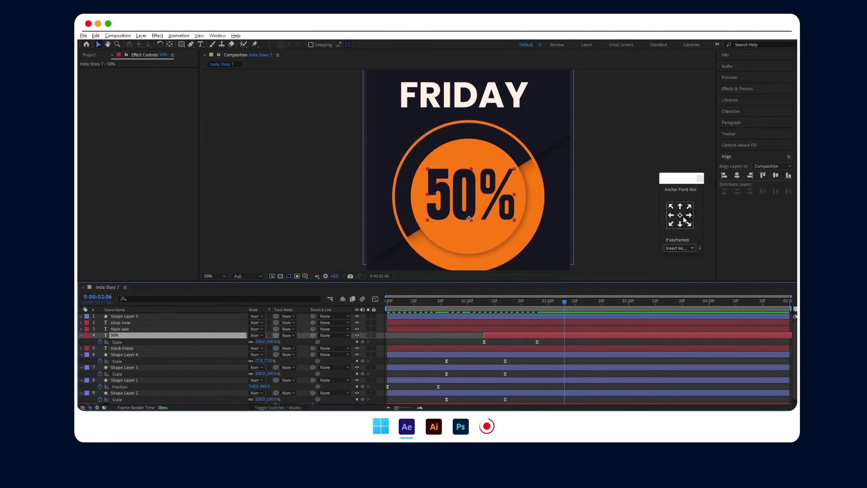
Step: Centre the 50% text's anchor point, move it back into the circle, and replay
{"action": "left_click", "coordinate": [681, 215]}
{"action": "left_click_drag", "start_coordinate": [472, 213], "coordinate": [472, 189]}
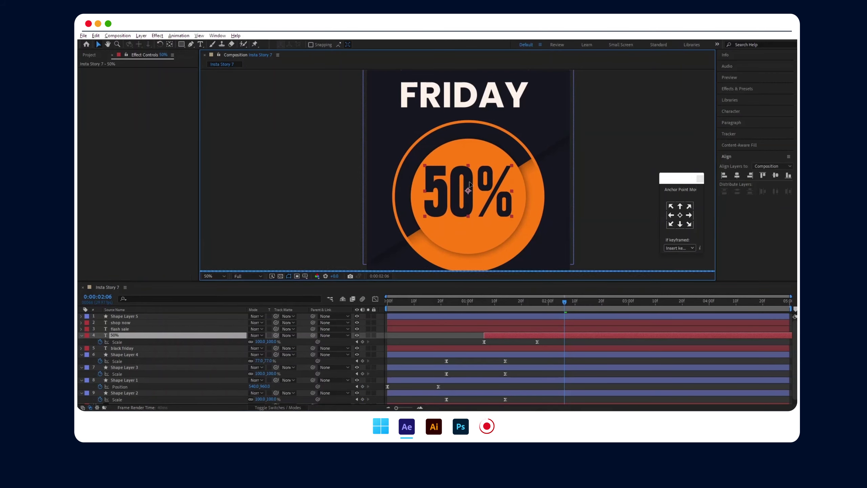
{"action": "key", "text": "space"}
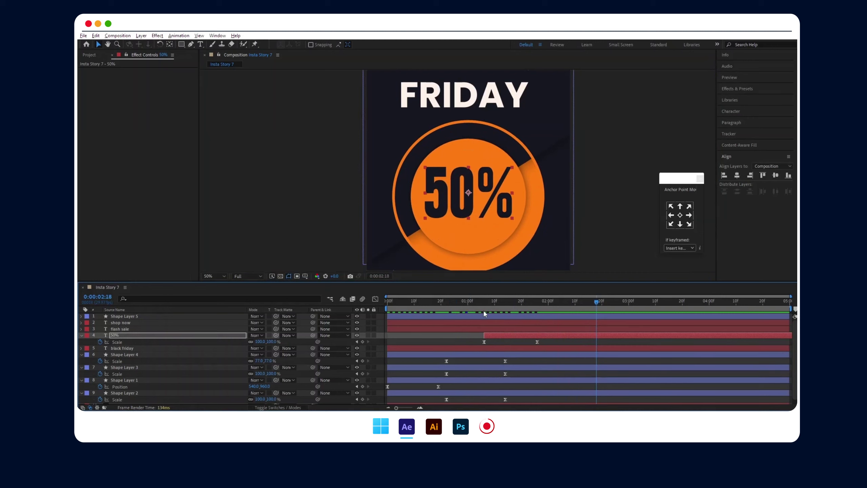
{"action": "scroll", "coordinate": [484, 310], "scroll_direction": "down", "scroll_amount": 1}
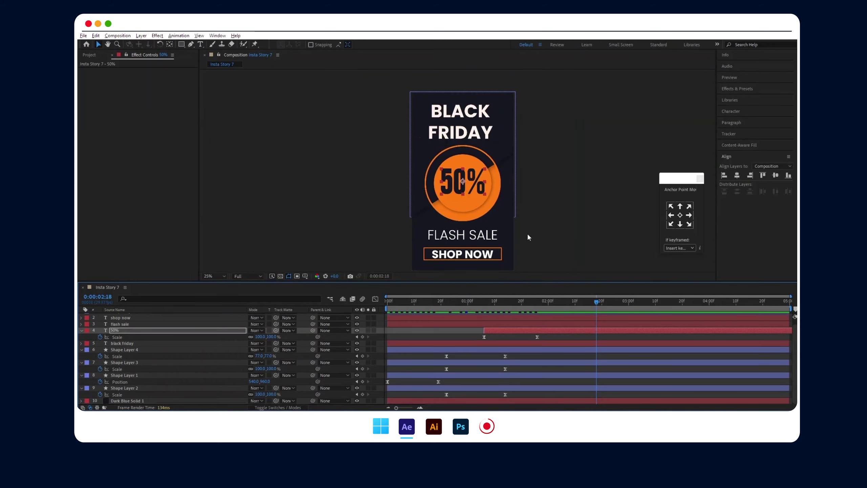
Step: Bring up the BLACK FRIDAY title's Position property at its resting time
{"action": "left_click", "coordinate": [468, 342]}
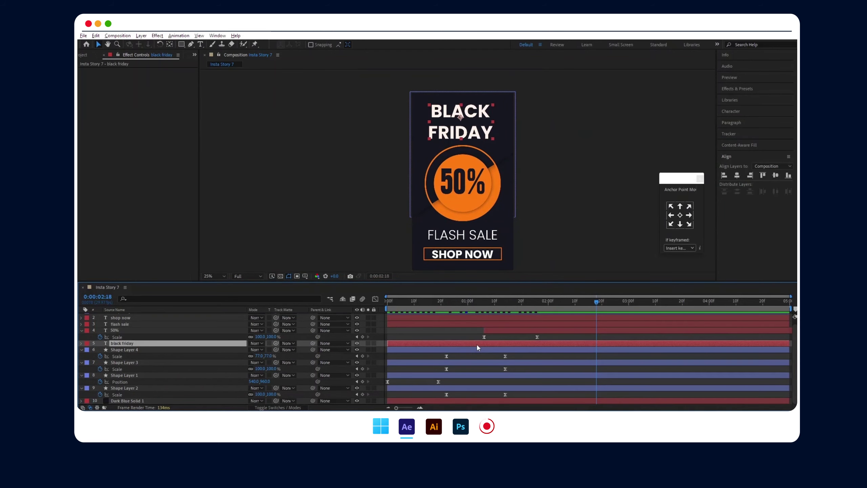
{"action": "key", "text": "p"}
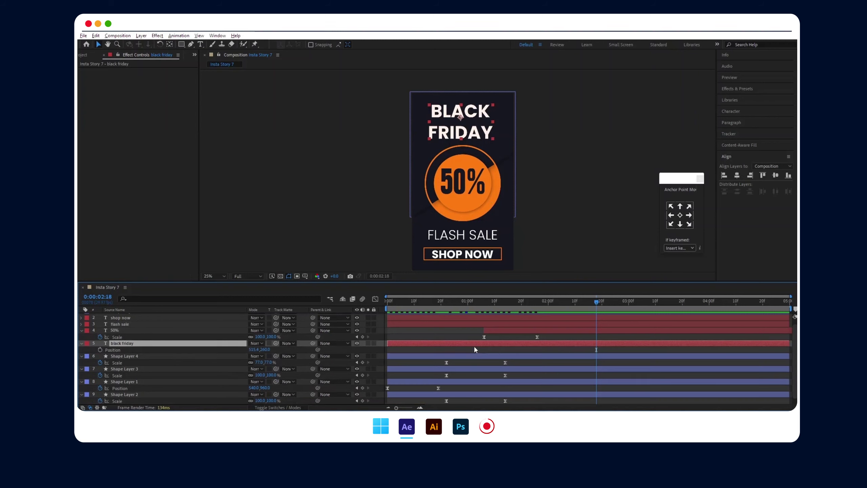
{"action": "left_click_drag", "start_coordinate": [569, 302], "coordinate": [475, 306]}
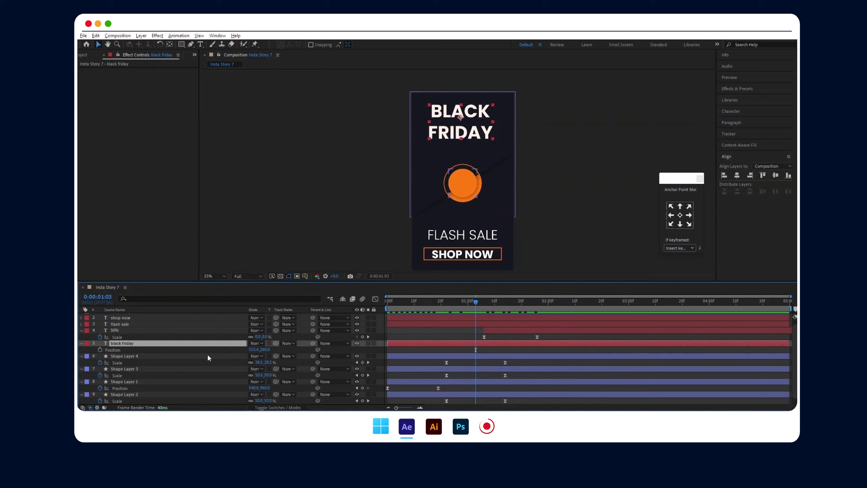
{"action": "key", "text": "F2"}
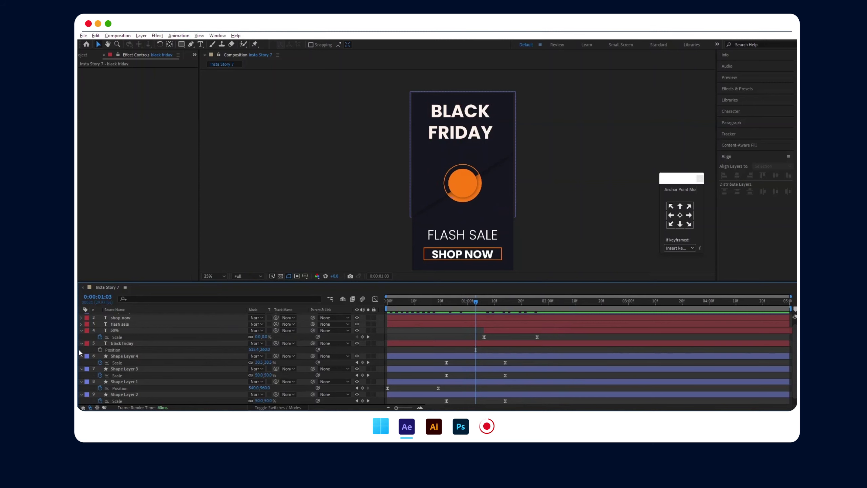
{"action": "left_click", "coordinate": [116, 350]}
Step: At 0:00:00:10 move the title above the frame, ease both keyframes, and preview
{"action": "left_click_drag", "start_coordinate": [451, 304], "coordinate": [415, 301]}
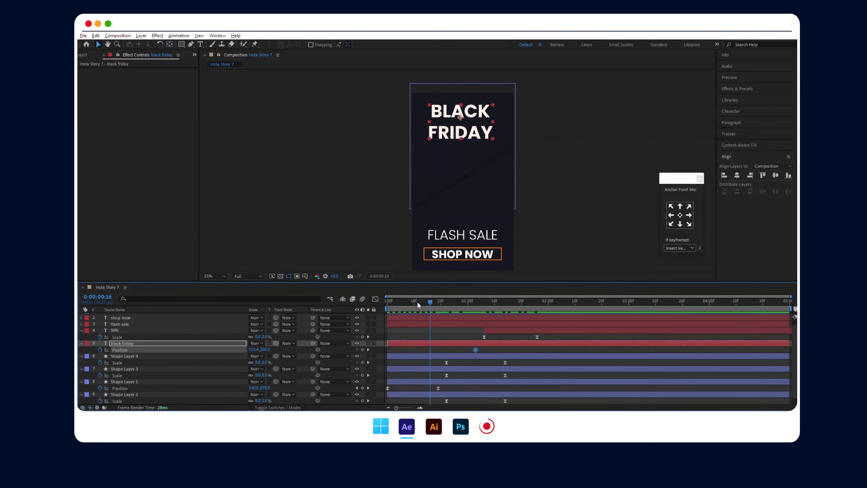
{"action": "left_click_drag", "start_coordinate": [475, 133], "coordinate": [473, 81]}
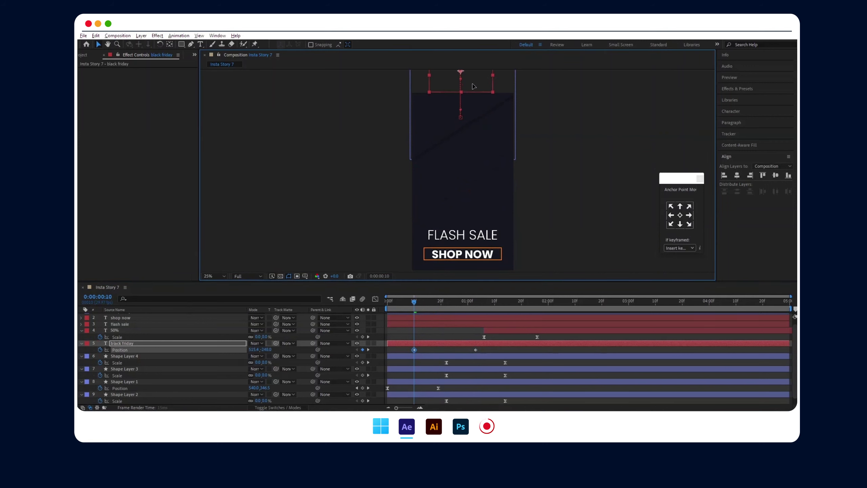
{"action": "left_click_drag", "start_coordinate": [472, 347], "coordinate": [391, 359]}
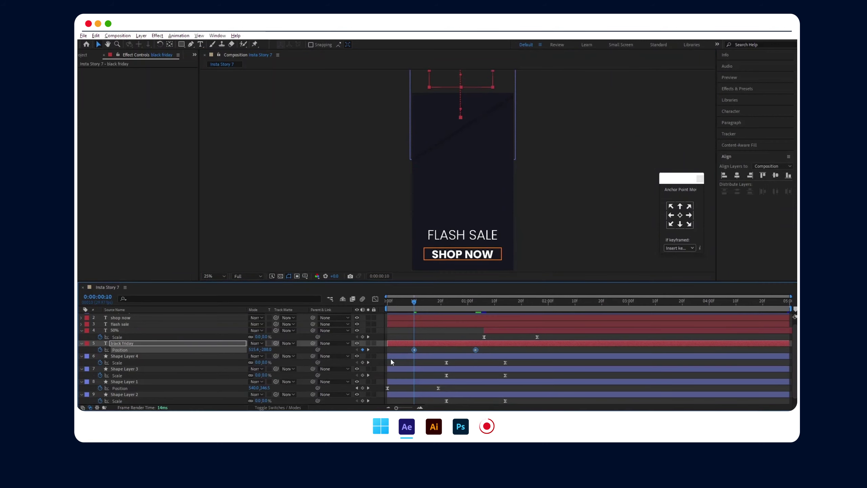
{"action": "key", "text": "F9"}
{"action": "key", "text": "space"}
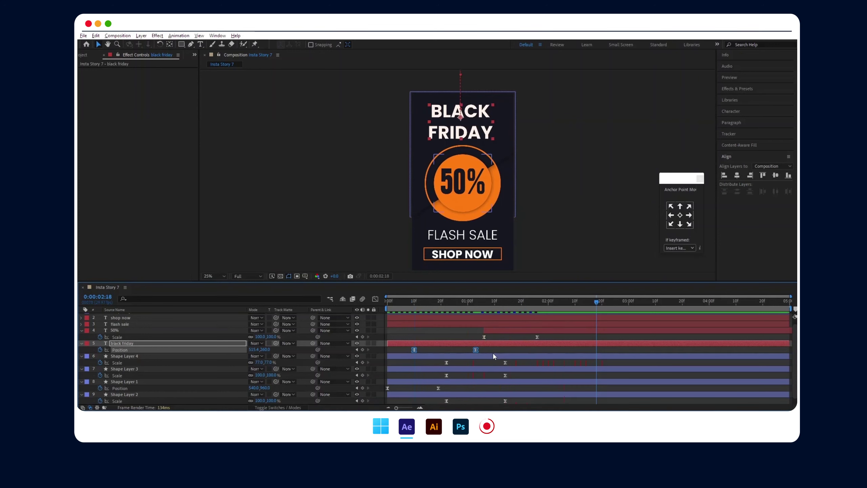
{"action": "scroll", "coordinate": [472, 341], "scroll_direction": "up", "scroll_amount": 1}
{"action": "left_click", "coordinate": [473, 329]}
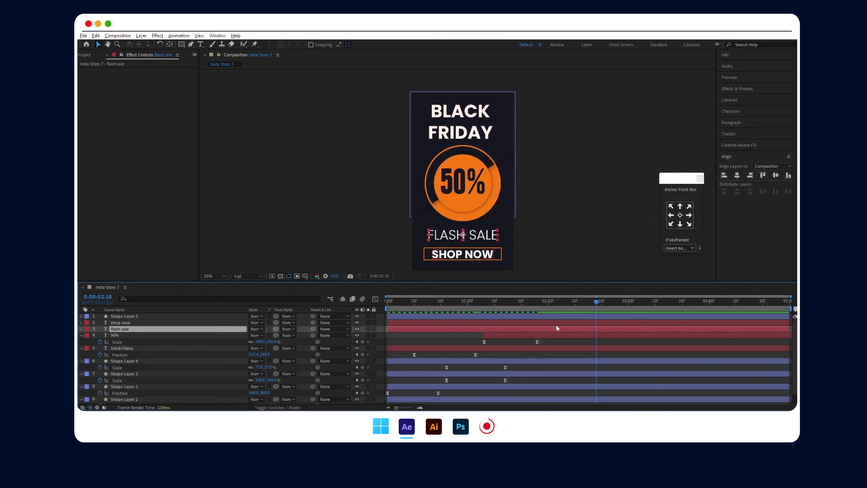
Step: Keyframe FLASH SALE's scale from 0% at 0:00:01:27 to 100%, with Easy Ease, and preview
{"action": "key", "text": "alt+shift+s"}
{"action": "left_click", "coordinate": [143, 337]}
{"action": "left_click", "coordinate": [543, 303]}
{"action": "key", "text": "Page_Up"}
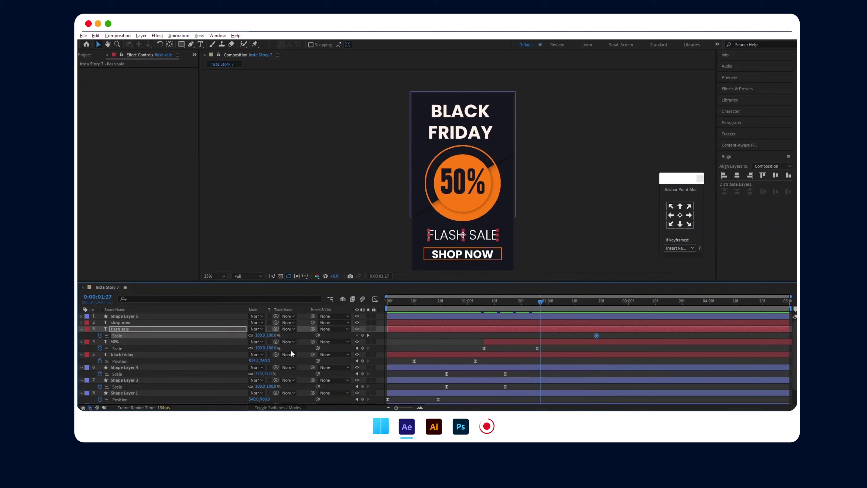
{"action": "type", "text": "0"}
{"action": "key", "text": "Return"}
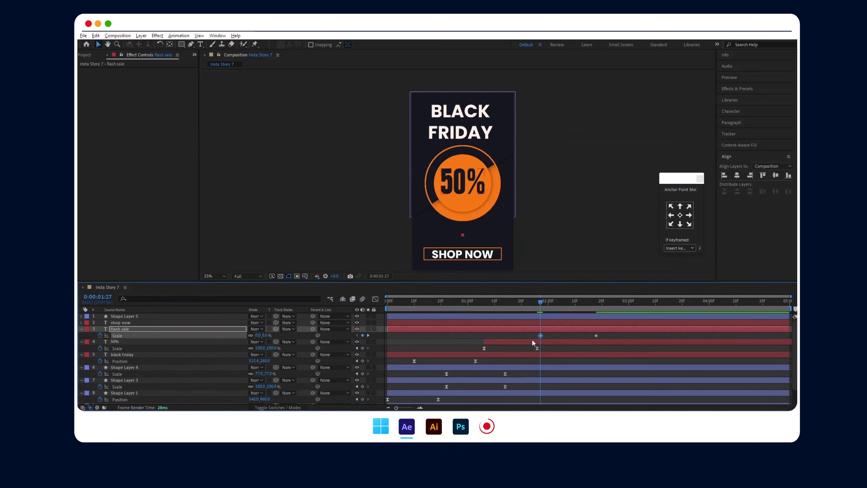
{"action": "left_click_drag", "start_coordinate": [612, 344], "coordinate": [620, 343]}
{"action": "key", "text": "F9"}
{"action": "key", "text": "space"}
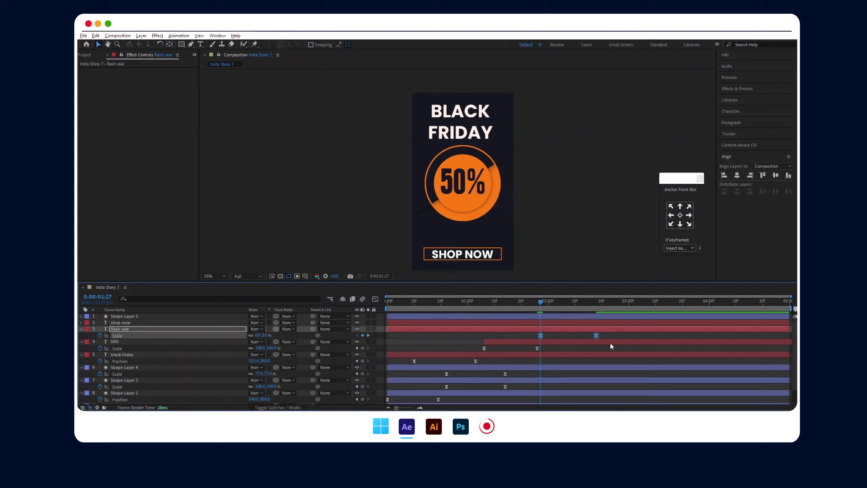
{"action": "left_click", "coordinate": [552, 324]}
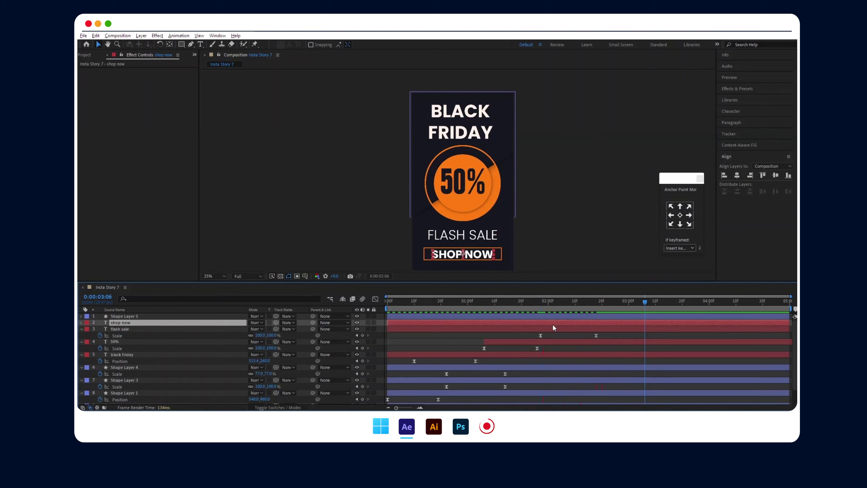
Step: Paste FLASH SALE's scale keyframes onto SHOP NOW at 0:00:01:27 and scrub to check
{"action": "left_click_drag", "start_coordinate": [603, 335], "coordinate": [530, 341]}
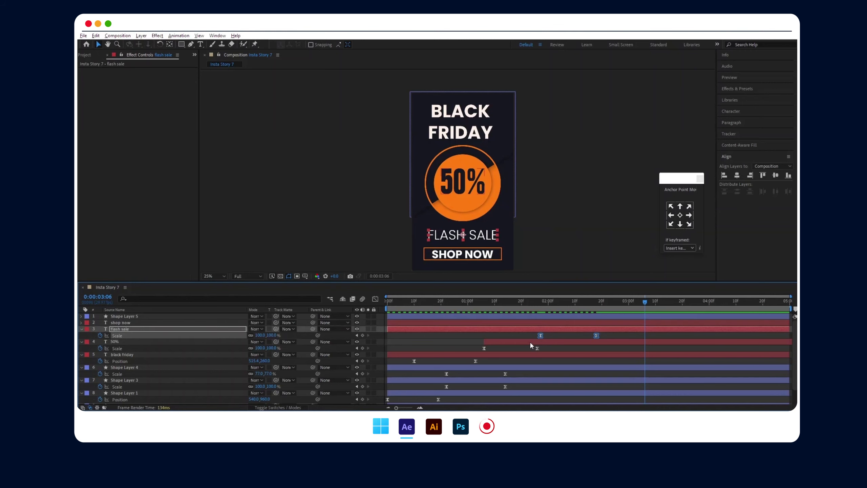
{"action": "left_click", "coordinate": [545, 323]}
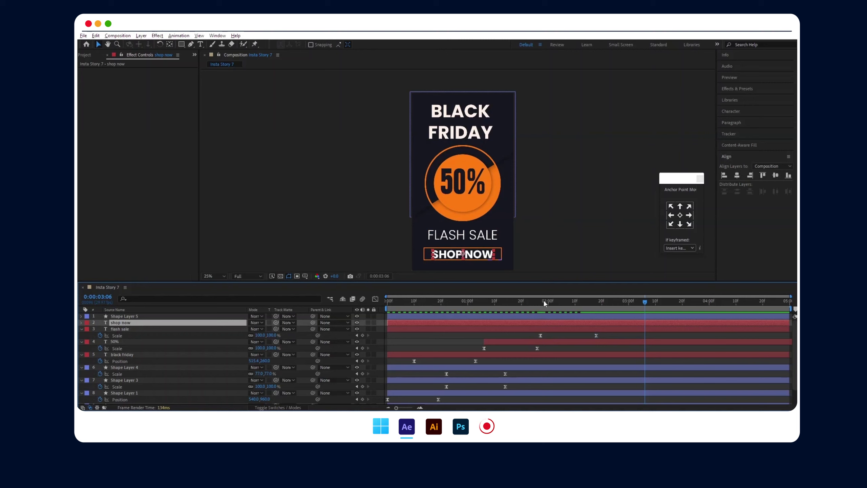
{"action": "left_click_drag", "start_coordinate": [544, 301], "coordinate": [541, 301]}
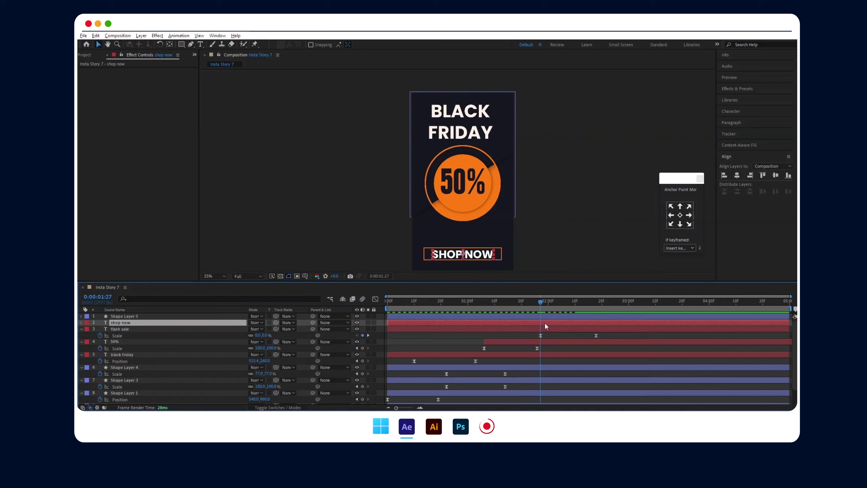
{"action": "key", "text": "Return"}
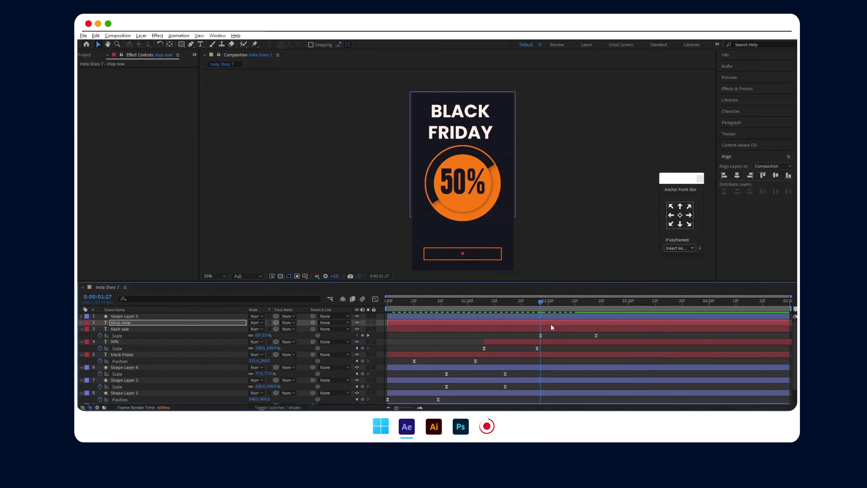
{"action": "left_click_drag", "start_coordinate": [541, 302], "coordinate": [604, 301]}
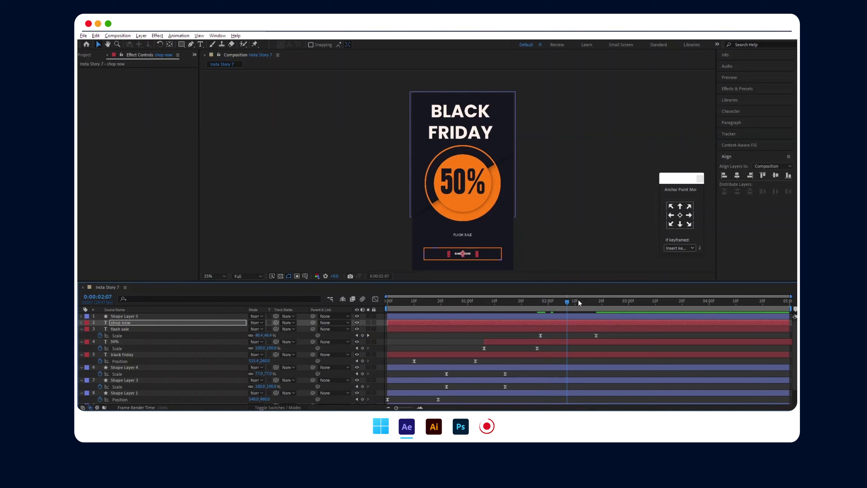
{"action": "left_click", "coordinate": [560, 316]}
{"action": "key", "text": "period"}
{"action": "key", "text": "period"}
{"action": "scroll", "coordinate": [477, 251], "scroll_direction": "down", "scroll_amount": 3}
Step: Select the SHOP NOW button border layer and return the time to 0:00:01:17
{"action": "key", "text": "v"}
{"action": "left_click", "coordinate": [472, 245]}
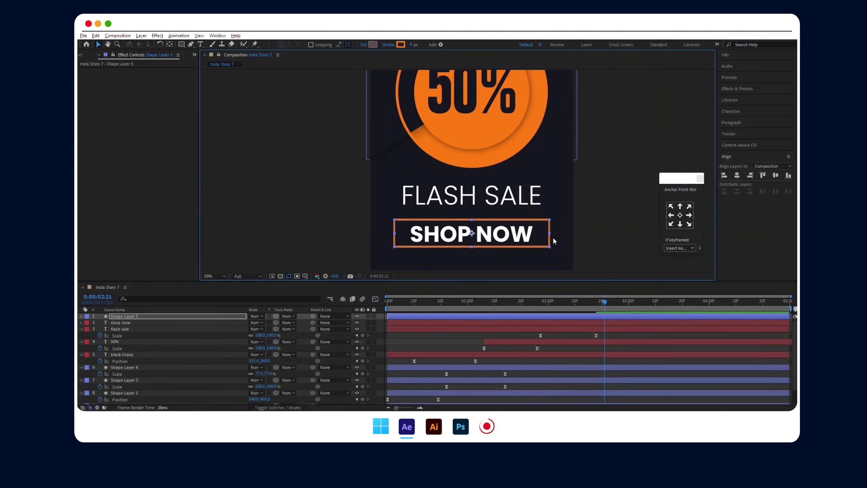
{"action": "left_click", "coordinate": [593, 235]}
{"action": "key", "text": "comma"}
{"action": "left_click", "coordinate": [546, 320]}
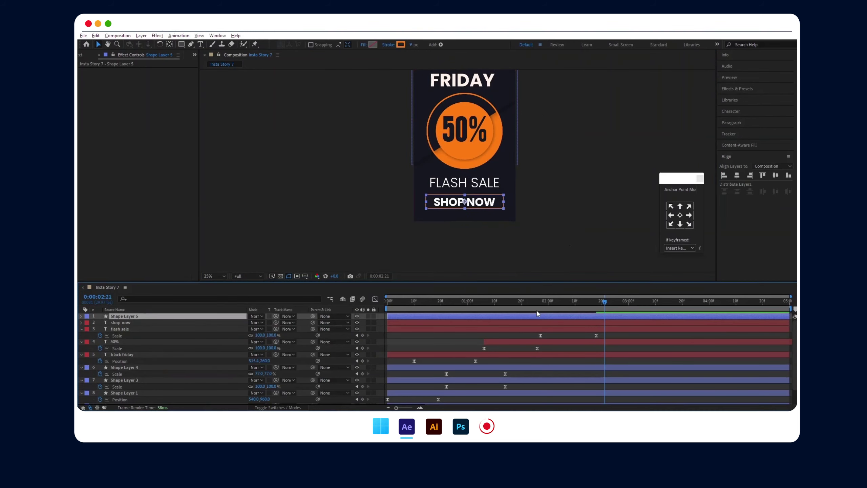
{"action": "left_click", "coordinate": [513, 301]}
Step: Add Trim Paths to the button outline and keyframe its End from 0% to 100%
{"action": "left_click", "coordinate": [81, 316]}
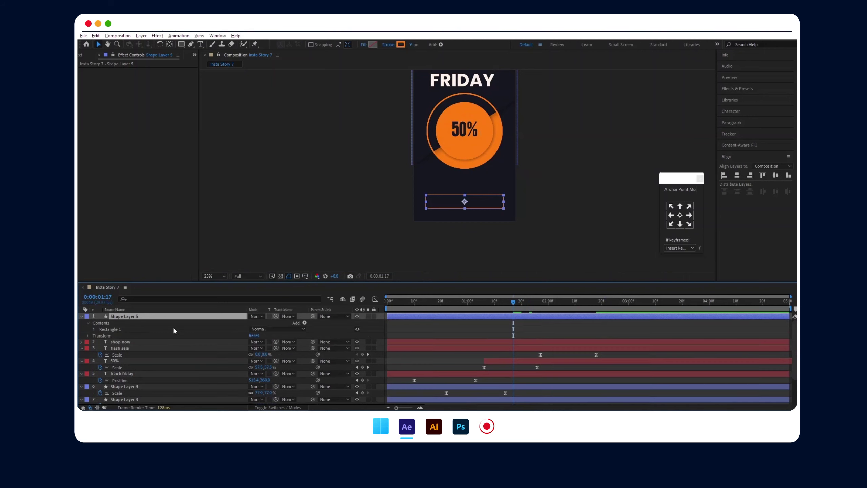
{"action": "left_click", "coordinate": [305, 323]}
{"action": "left_click", "coordinate": [330, 282]}
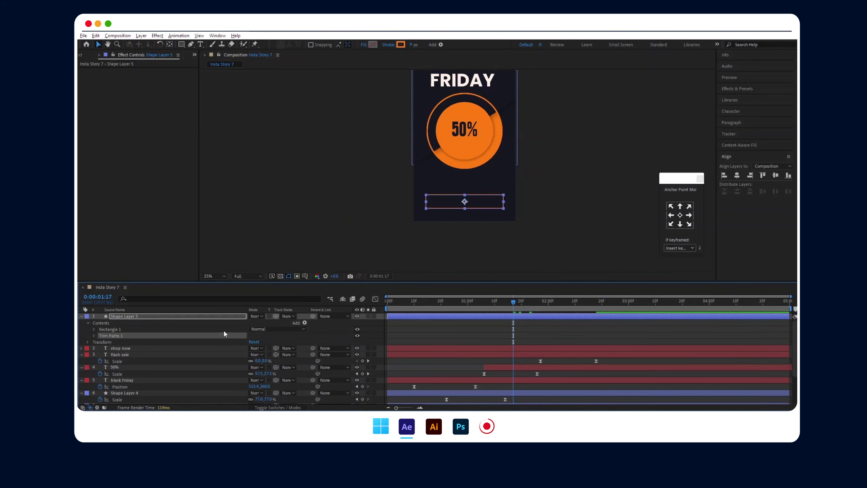
{"action": "left_click", "coordinate": [94, 336]}
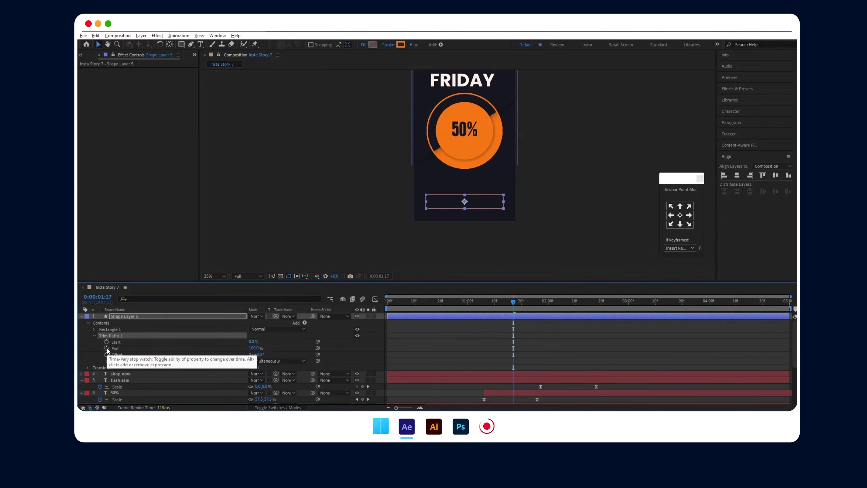
{"action": "left_click", "coordinate": [106, 349]}
{"action": "left_click_drag", "start_coordinate": [556, 348], "coordinate": [617, 349]}
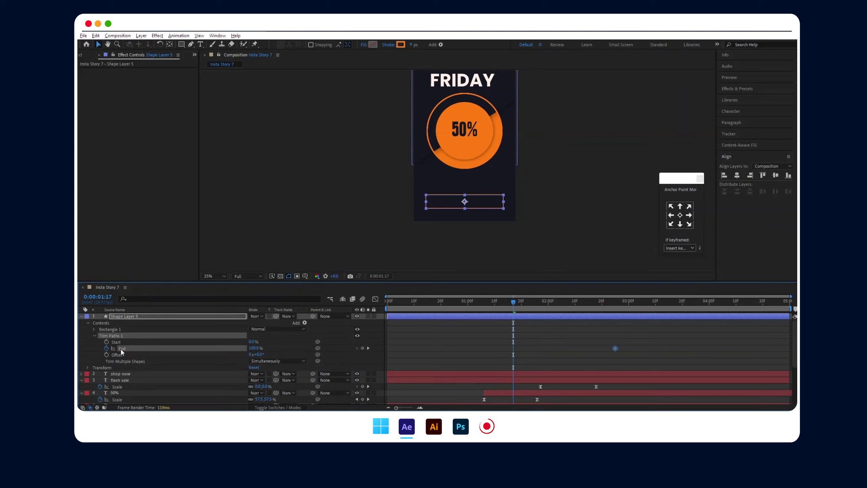
{"action": "mouse_move", "coordinate": [233, 348]}
{"action": "left_mouse_down"}
{"action": "mouse_move", "coordinate": [215, 359]}
{"action": "mouse_move", "coordinate": [441, 344]}
{"action": "left_mouse_up"}
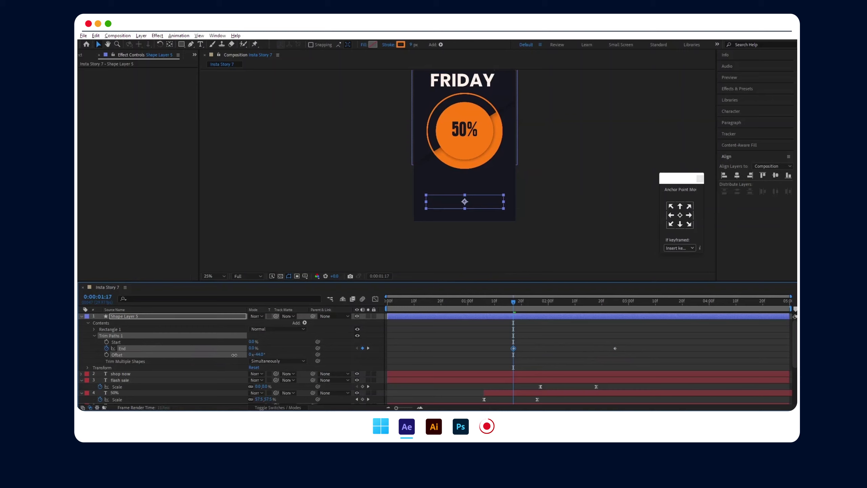
{"action": "left_click_drag", "start_coordinate": [514, 306], "coordinate": [512, 304]}
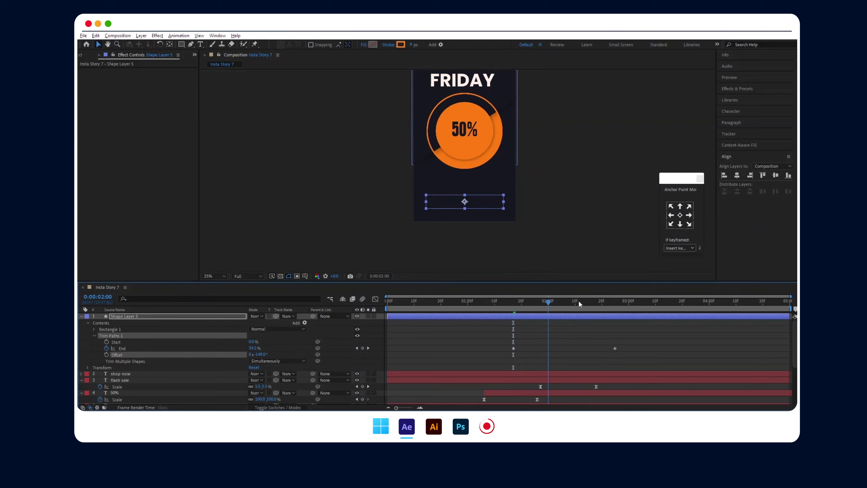
Step: Keyframe the outline's Offset so it rotates to 90° as drawing finishes
{"action": "left_click", "coordinate": [106, 355]}
{"action": "left_click_drag", "start_coordinate": [514, 301], "coordinate": [615, 299]}
{"action": "left_click", "coordinate": [259, 355]}
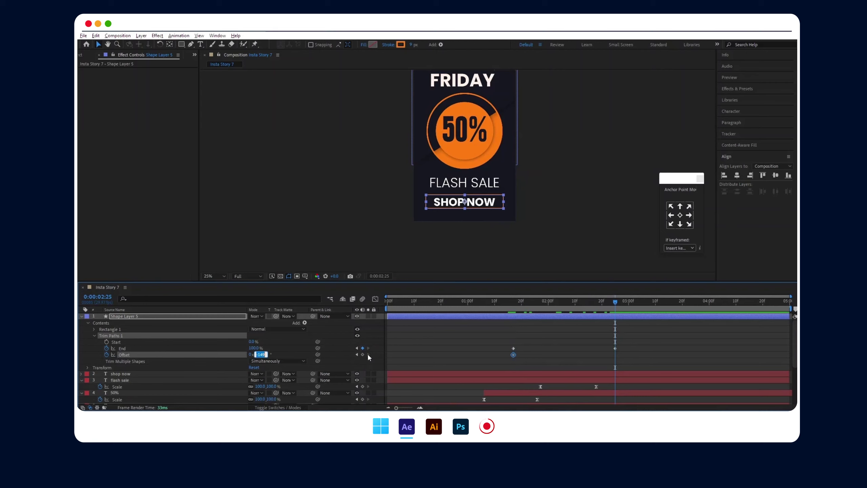
{"action": "key", "text": "Return"}
Step: Apply Easy Ease to all End and Offset keyframes and preview the animation
{"action": "left_click_drag", "start_coordinate": [502, 340], "coordinate": [653, 365]}
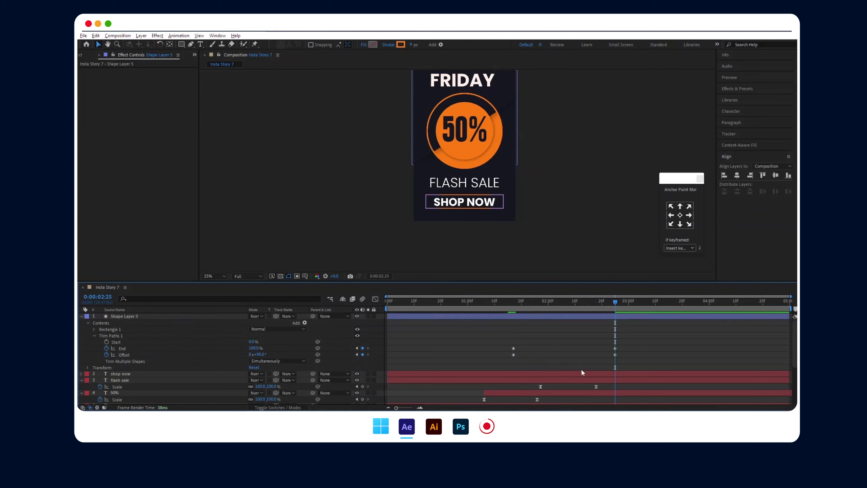
{"action": "key", "text": "F9"}
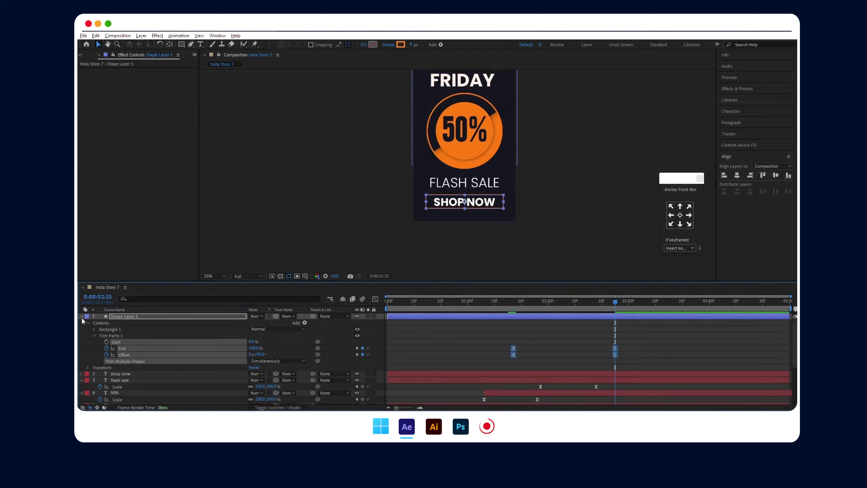
{"action": "left_click", "coordinate": [81, 316]}
{"action": "key", "text": "space"}
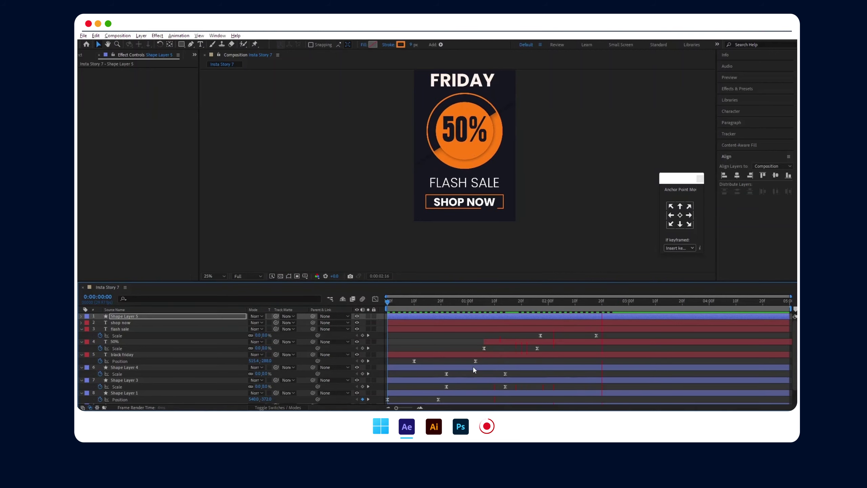
{"action": "scroll", "coordinate": [476, 185], "scroll_direction": "down", "scroll_amount": 1}
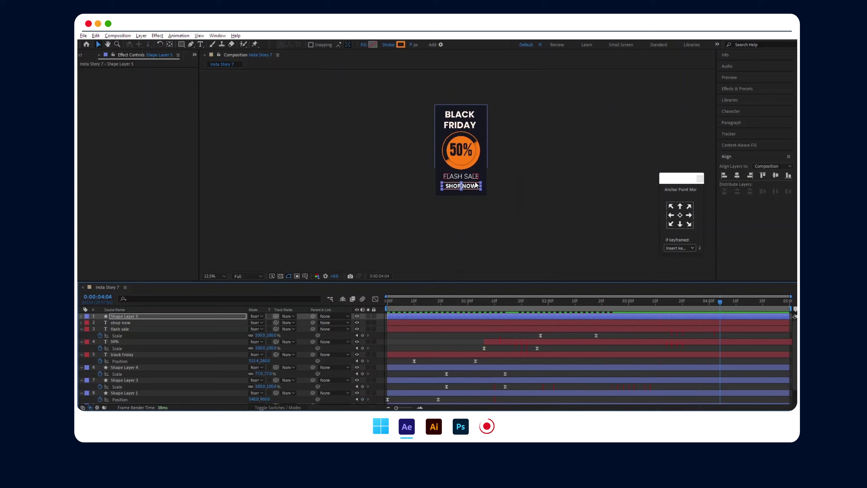
{"action": "scroll", "coordinate": [513, 157], "scroll_direction": "up", "scroll_amount": 2}
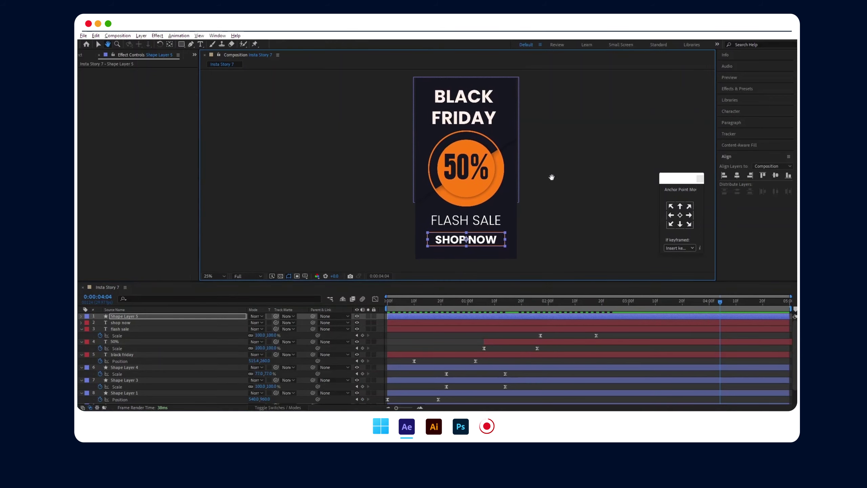
{"action": "left_click_drag", "start_coordinate": [450, 302], "coordinate": [364, 301]}
{"action": "key", "text": "space"}
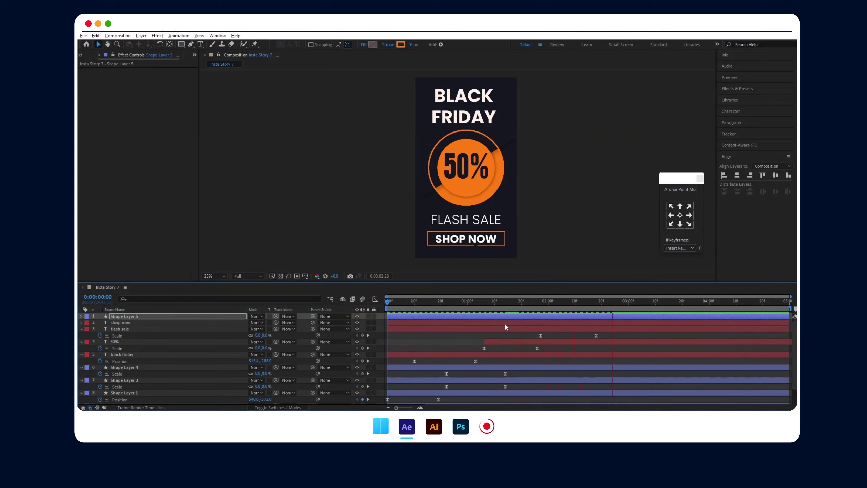
{"action": "key", "text": "space"}
{"action": "scroll", "coordinate": [498, 354], "scroll_direction": "down", "scroll_amount": 2}
Step: Select Shape Layer 3, the ring around the circle, and go back before FLASH SALE appears
{"action": "left_click", "coordinate": [476, 375]}
{"action": "left_click", "coordinate": [471, 387]}
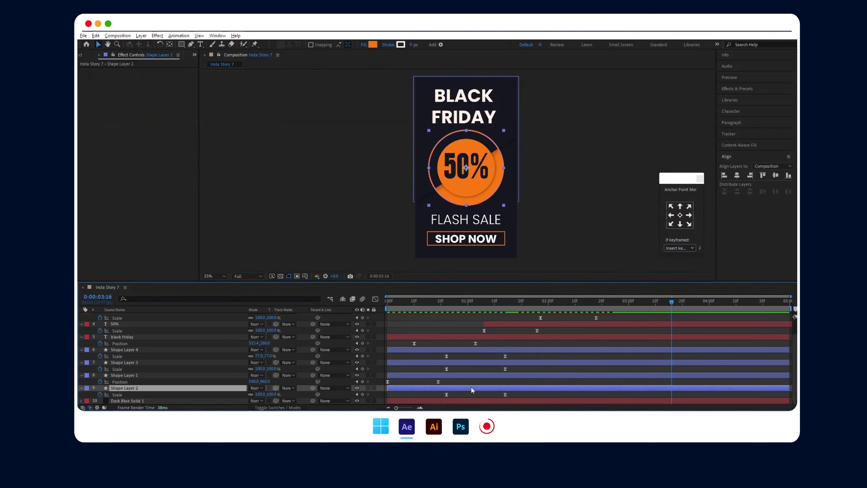
{"action": "left_click", "coordinate": [473, 376]}
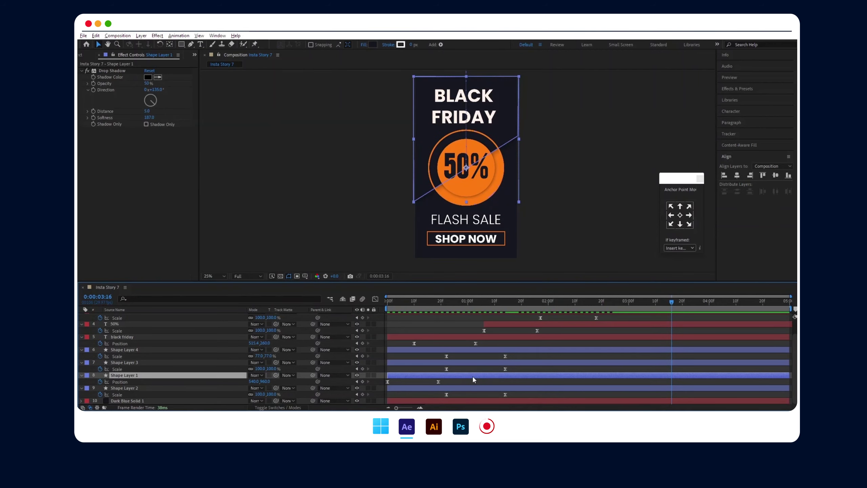
{"action": "left_click", "coordinate": [474, 362]}
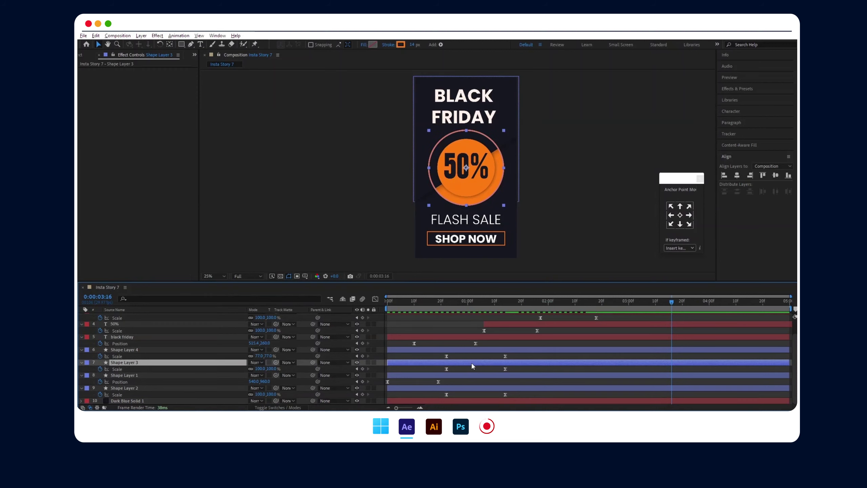
{"action": "mouse_move", "coordinate": [516, 309]}
{"action": "left_mouse_down"}
{"action": "mouse_move", "coordinate": [487, 307]}
{"action": "mouse_move", "coordinate": [511, 302]}
{"action": "left_mouse_up"}
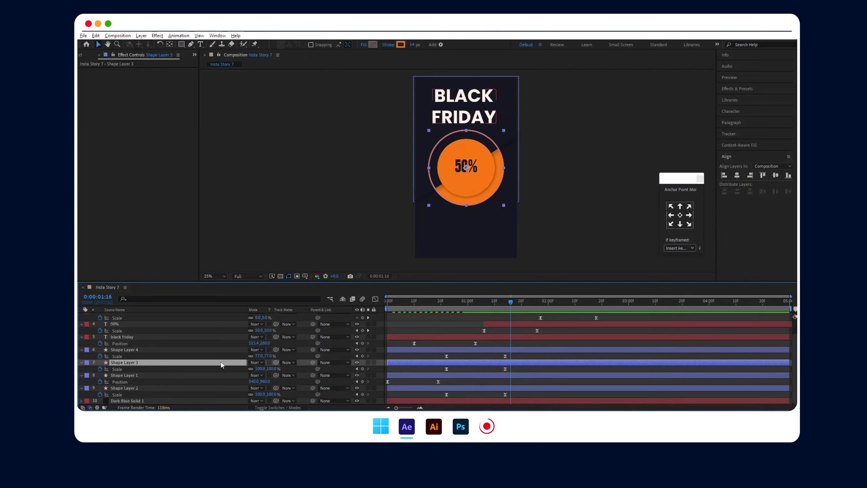
Step: Add Trim Paths to the ring layer's contents and reveal its properties
{"action": "left_click", "coordinate": [81, 363]}
{"action": "left_click", "coordinate": [81, 368]}
{"action": "scroll", "coordinate": [80, 369], "scroll_direction": "down", "scroll_amount": 1}
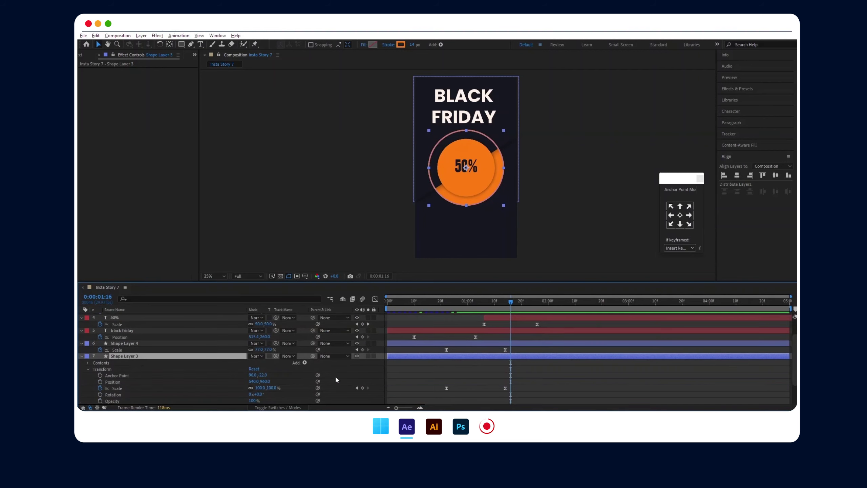
{"action": "left_click", "coordinate": [301, 362]}
{"action": "left_click", "coordinate": [305, 362]}
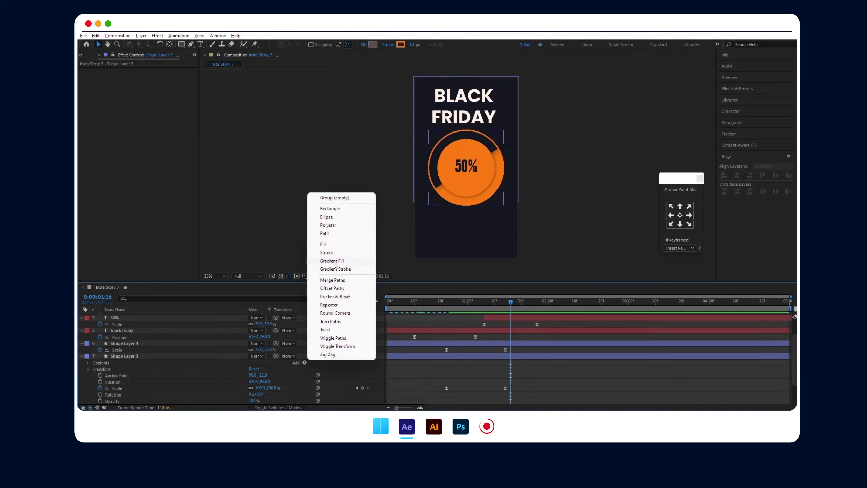
{"action": "left_click", "coordinate": [333, 320]}
{"action": "left_click", "coordinate": [94, 375]}
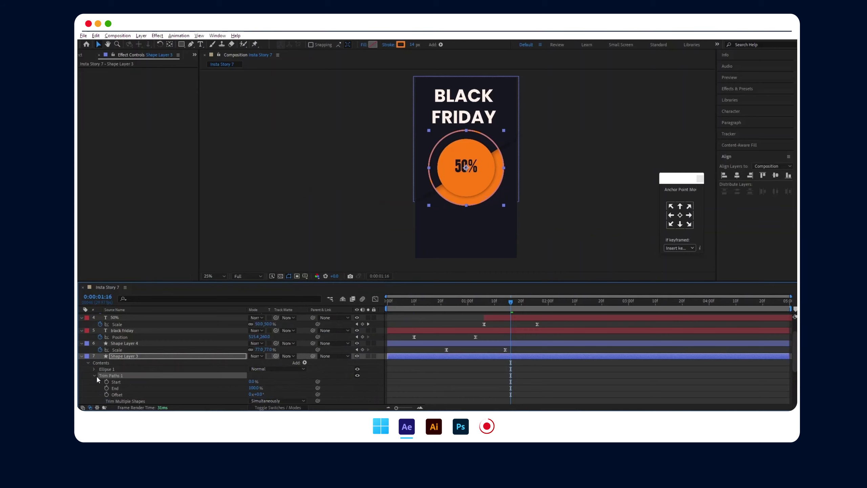
Step: Keyframe the ring's starting Offset at -78° and End at 0%
{"action": "left_click", "coordinate": [106, 395]}
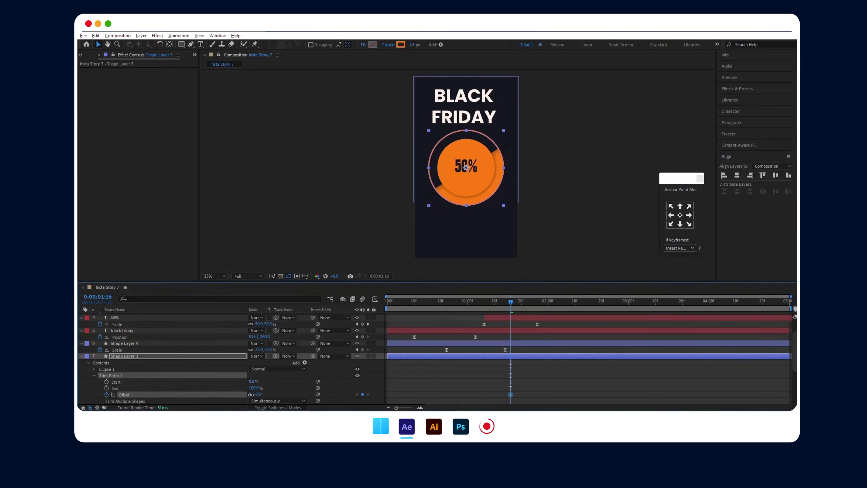
{"action": "left_click_drag", "start_coordinate": [251, 395], "coordinate": [183, 388]}
{"action": "left_click", "coordinate": [107, 388]}
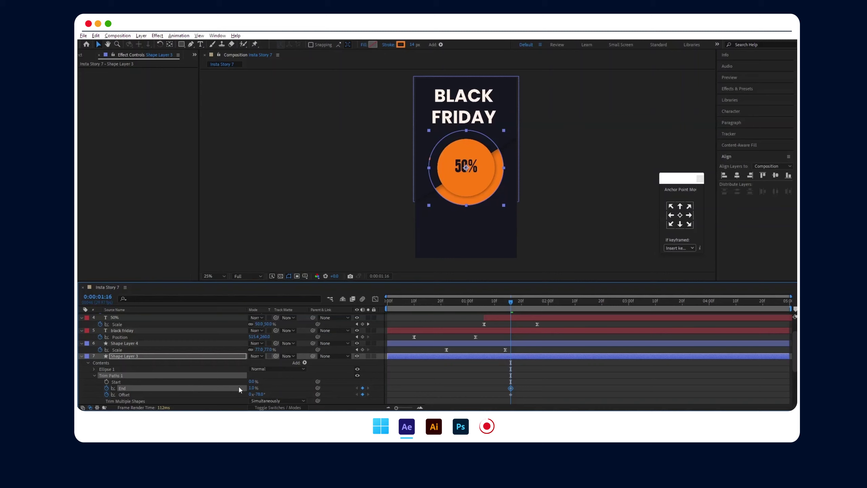
{"action": "key", "text": "Return"}
Step: At 3:10, keyframe the ring's Offset to 150° and End to 100%
{"action": "left_click_drag", "start_coordinate": [512, 305], "coordinate": [657, 302]}
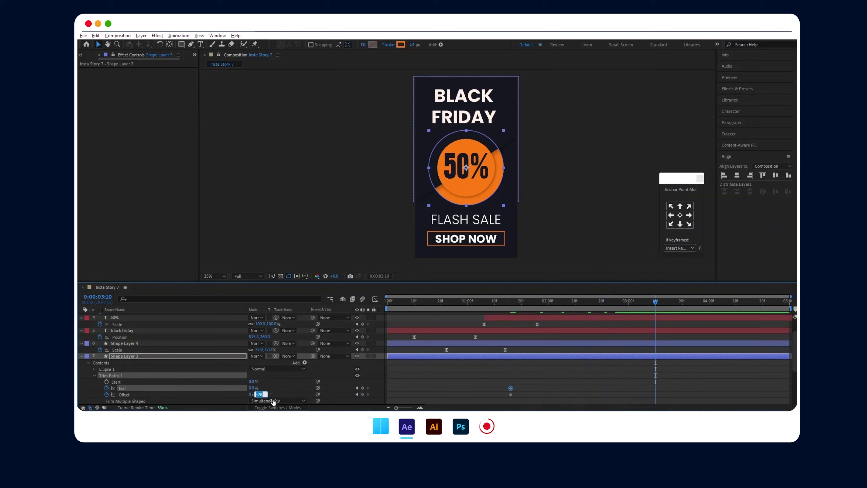
{"action": "type", "text": "150"}
{"action": "key", "text": "Return"}
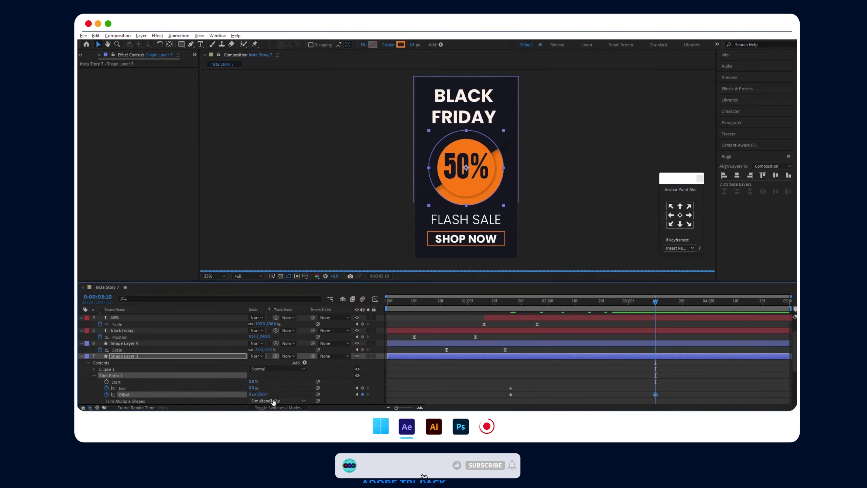
{"action": "left_click_drag", "start_coordinate": [252, 386], "coordinate": [662, 402]}
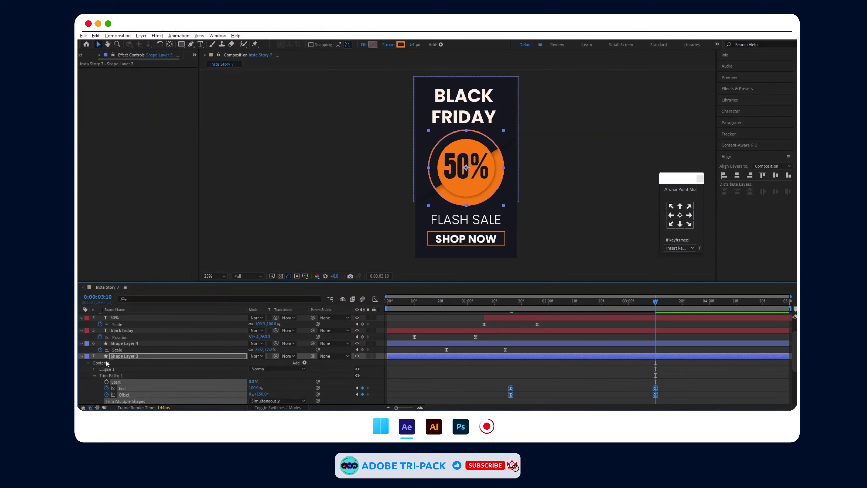
{"action": "left_click", "coordinate": [82, 357]}
{"action": "key", "text": "Home"}
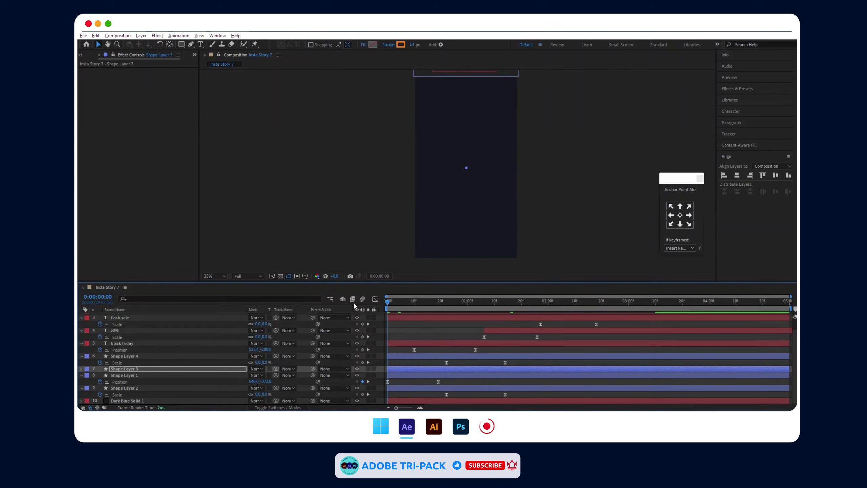